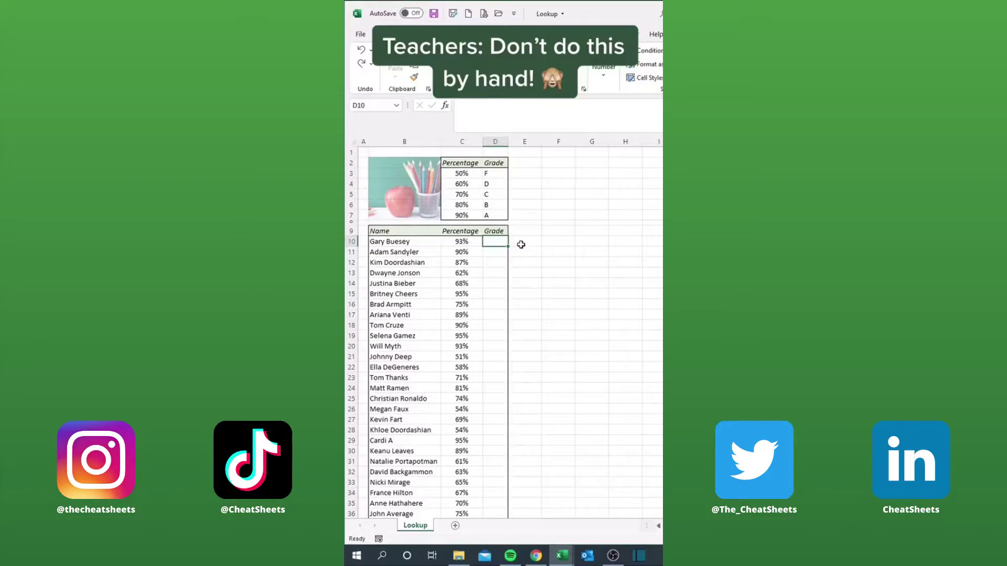
Step: Hand-type grade A into D10 and D11, then undo it
type("A")
key("Return")
type("A")
key("Return")
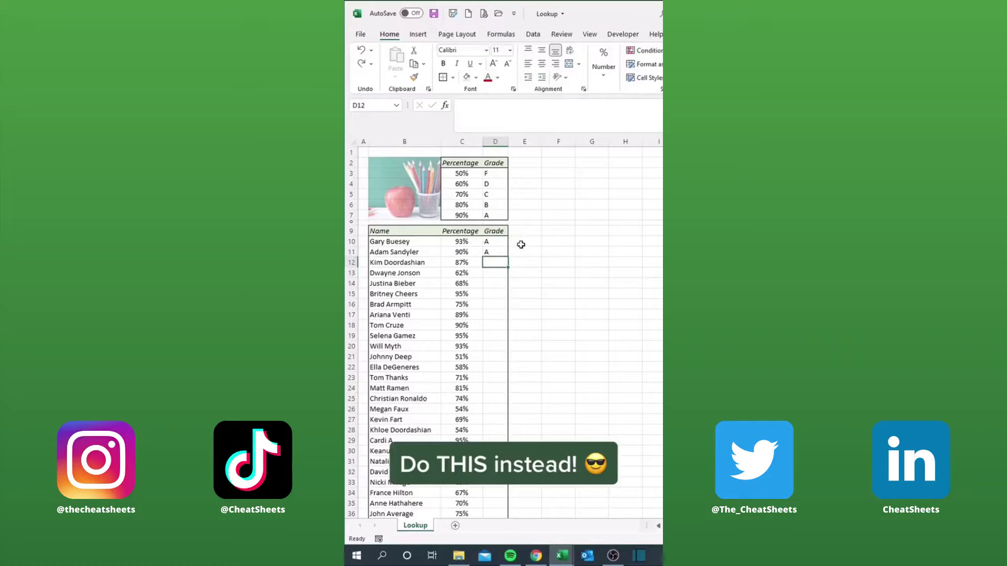
key("ctrl+z")
key("ctrl+z")
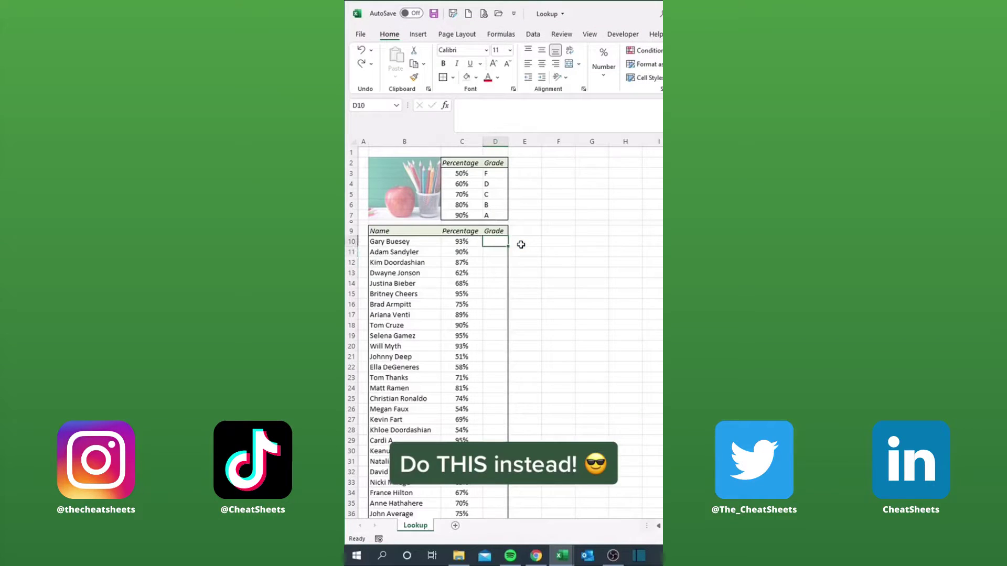
Step: Enter =LOOKUP(C10,$C$3:$C$7,$D$3:$D$7) in D10
type("=lookup(")
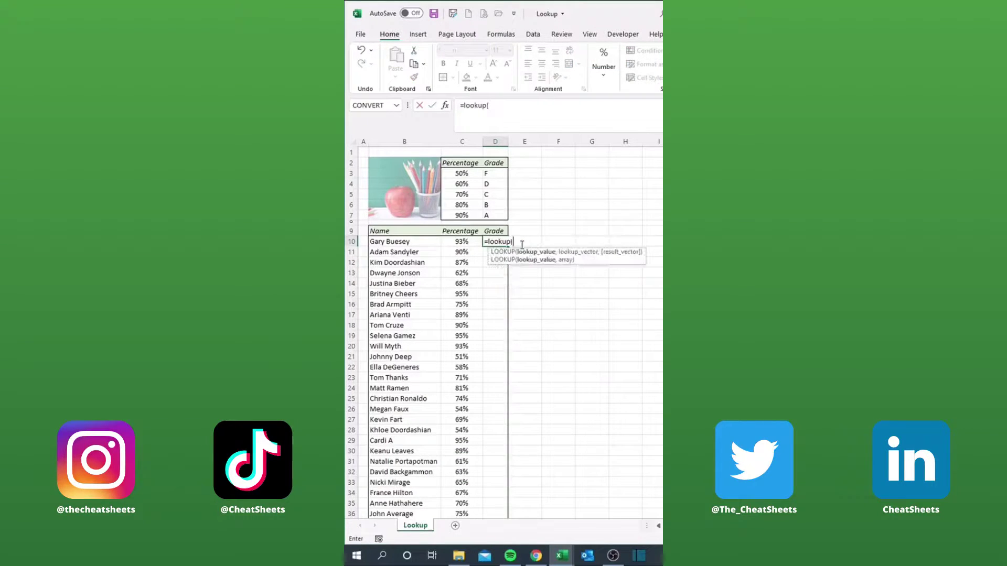
type("C10,")
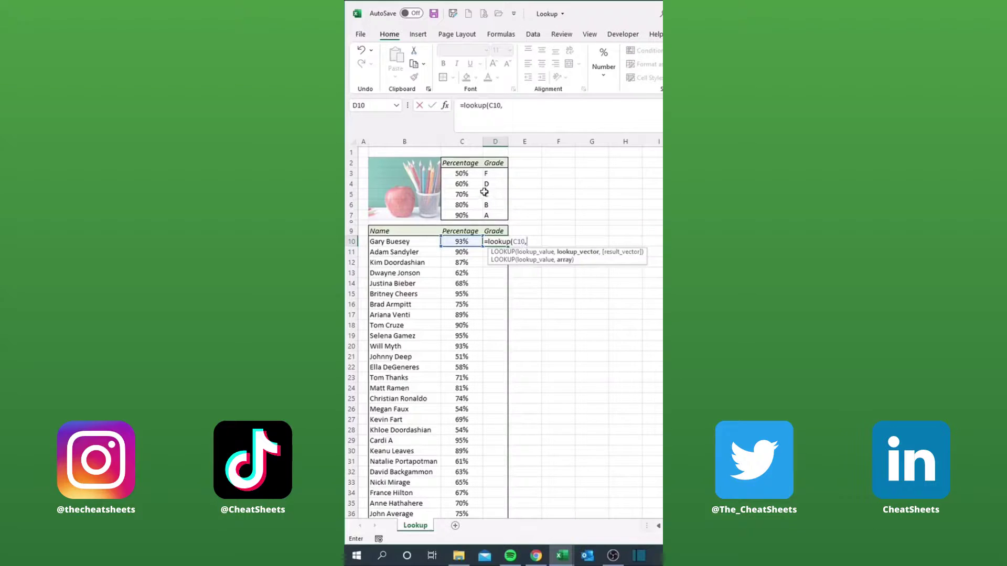
left_click_drag(475, 175, 477, 216)
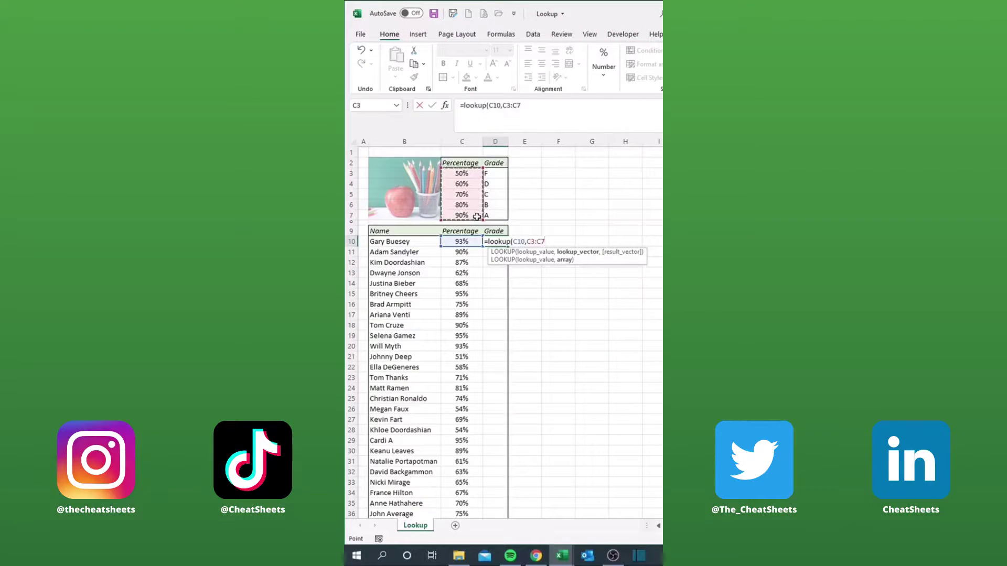
key("F4")
type("$C$7,")
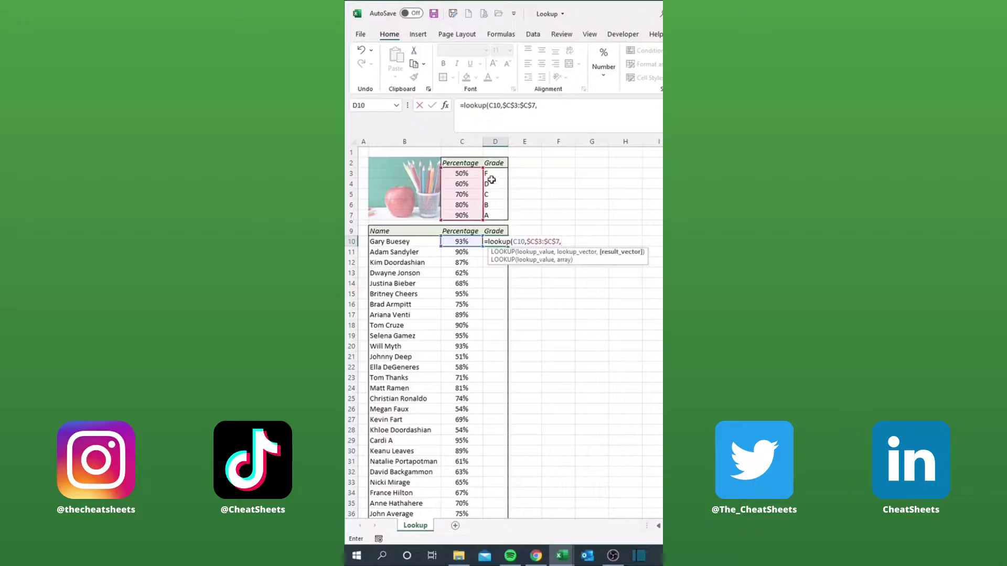
left_click_drag(495, 173, 498, 216)
key("F4")
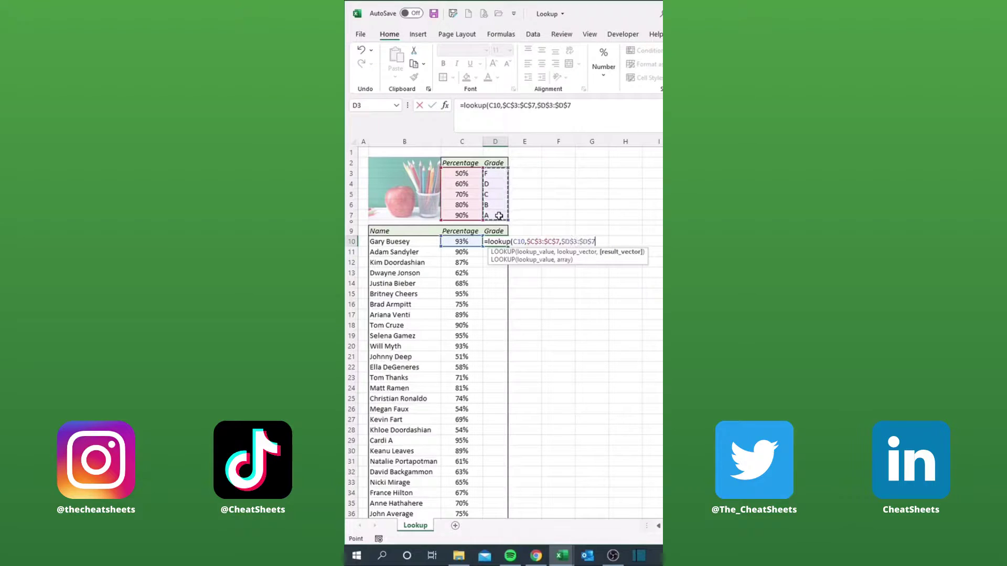
key("Return")
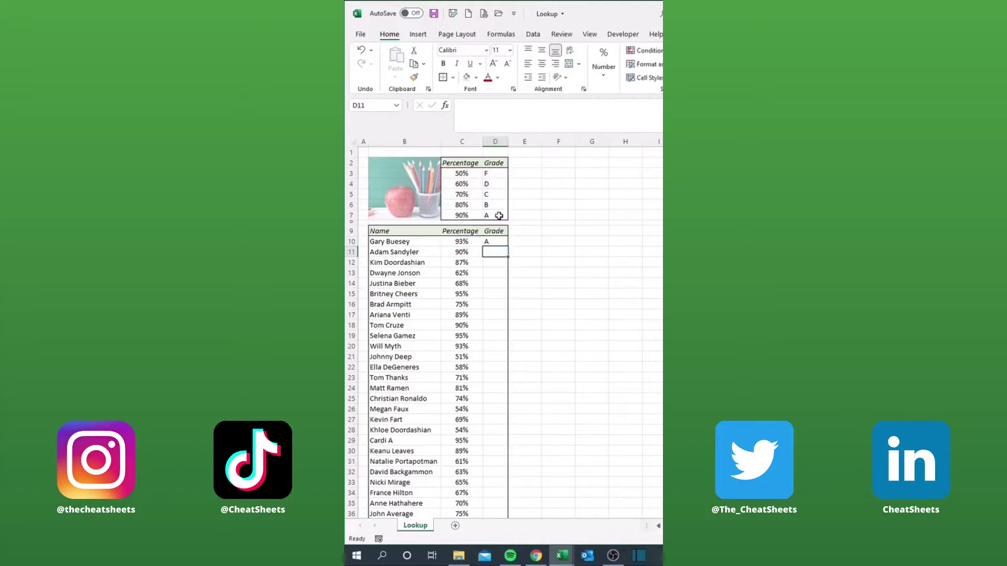
Step: Copy the LOOKUP formula down D10:D36 for every student
left_click(498, 241)
double_click(509, 245)
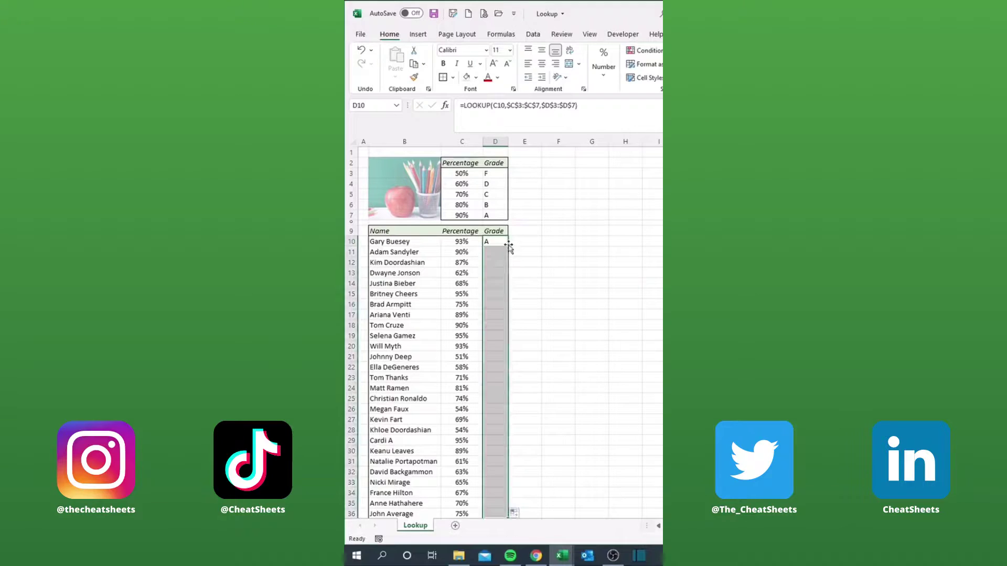
left_click(524, 330)
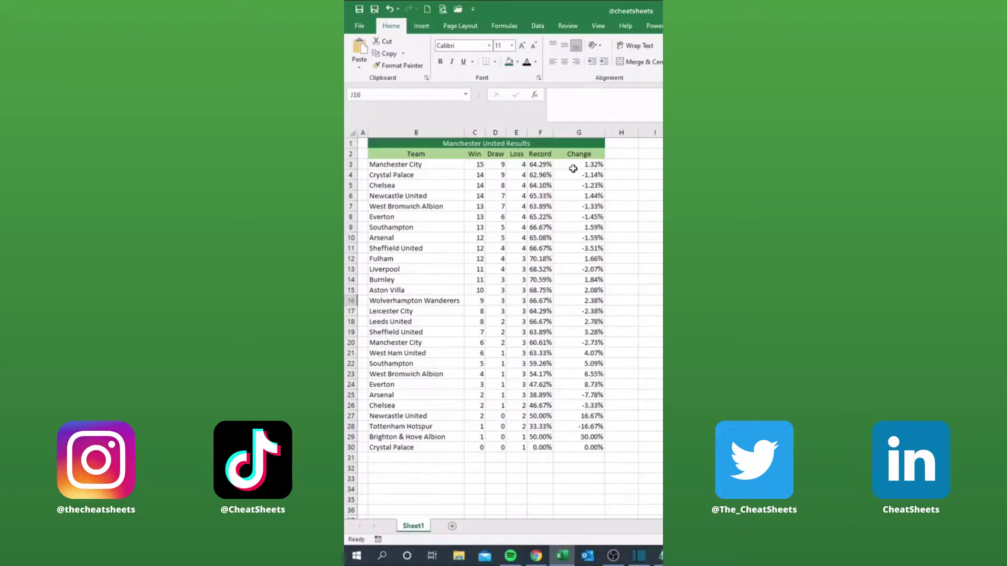
Step: Select the Change values G3:G30 and bring up Format Cells via More Number Formats
left_click_drag(572, 167, 577, 447)
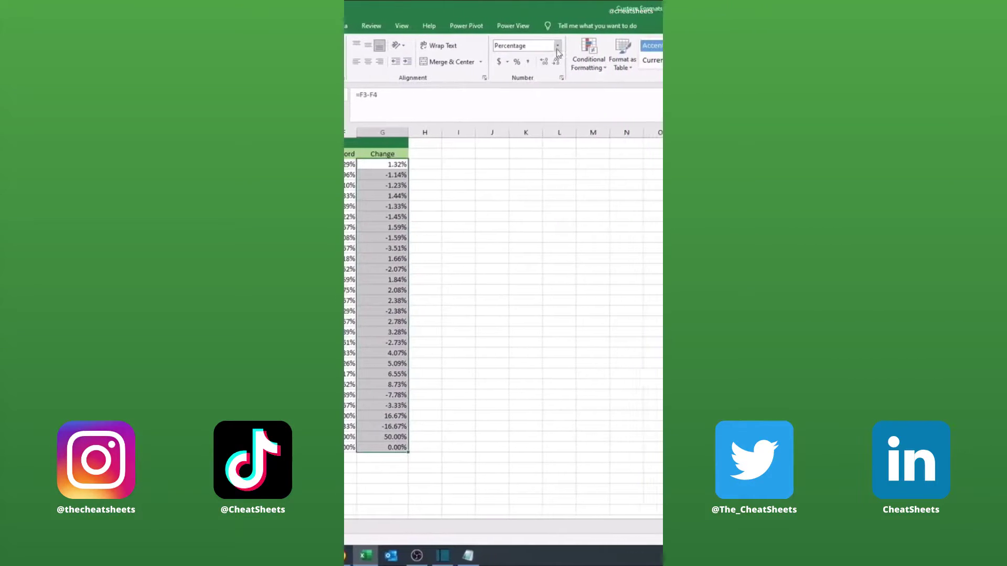
left_click(547, 45)
left_click(534, 313)
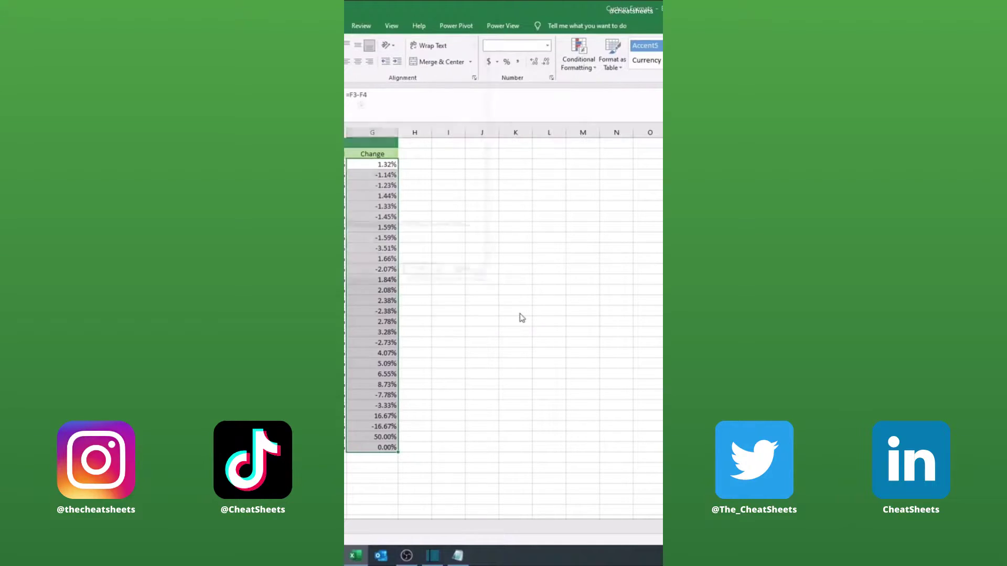
Step: Give the Change column the custom format [Green]0.00% ▲;[Red]-0.00% ▼
left_click(359, 156)
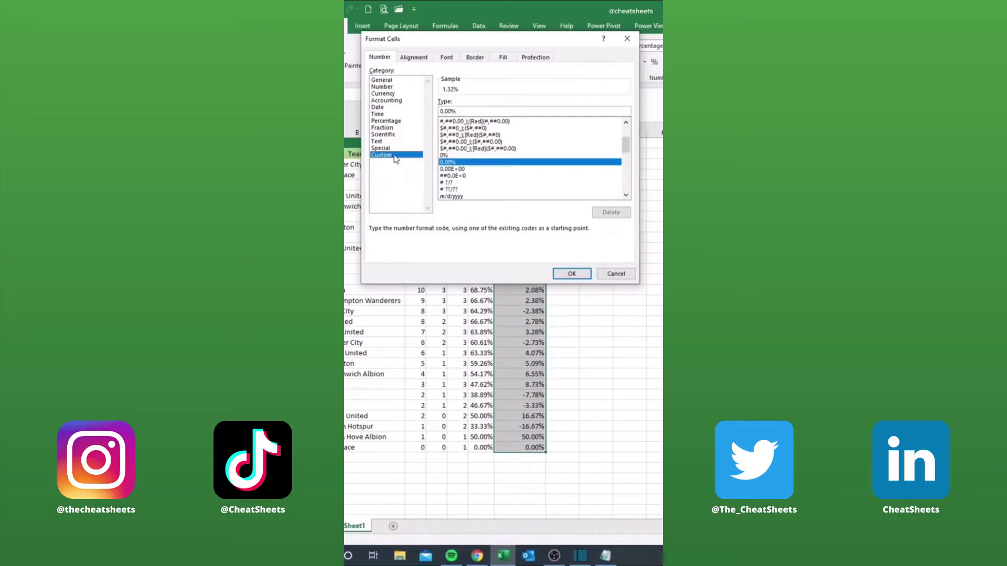
left_click_drag(469, 110, 417, 113)
key("BackSpace")
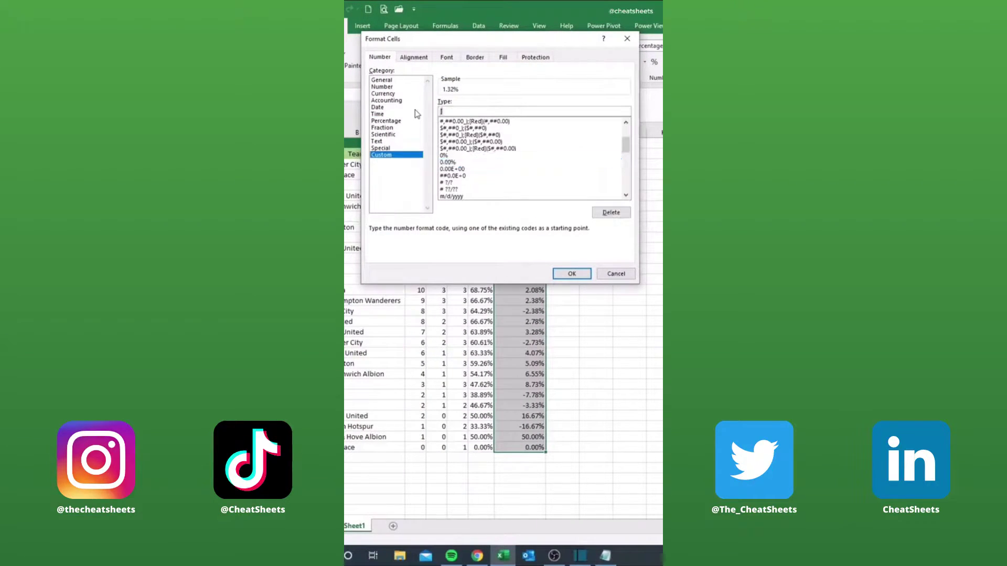
type("[Green]")
type("0.00%")
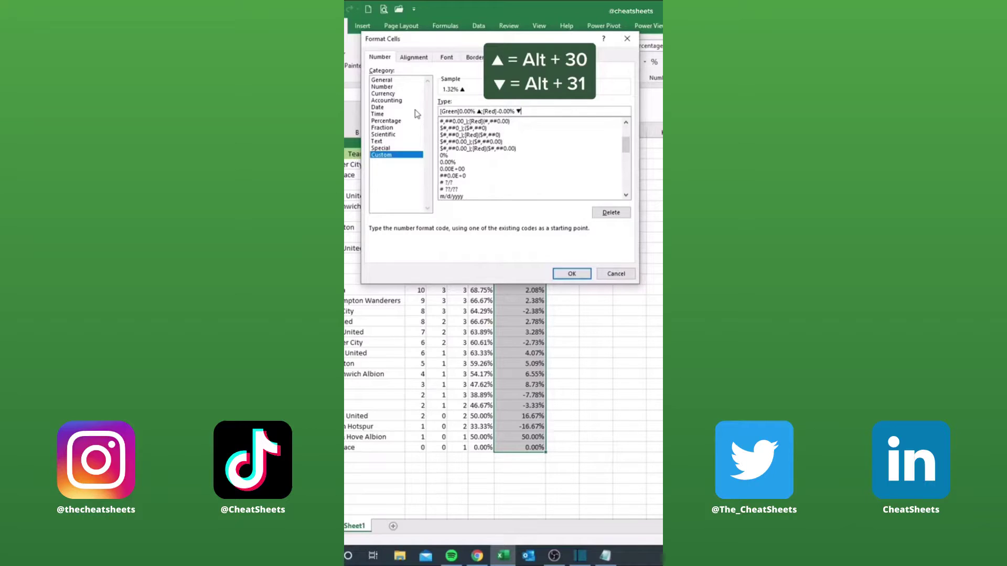
type(";")
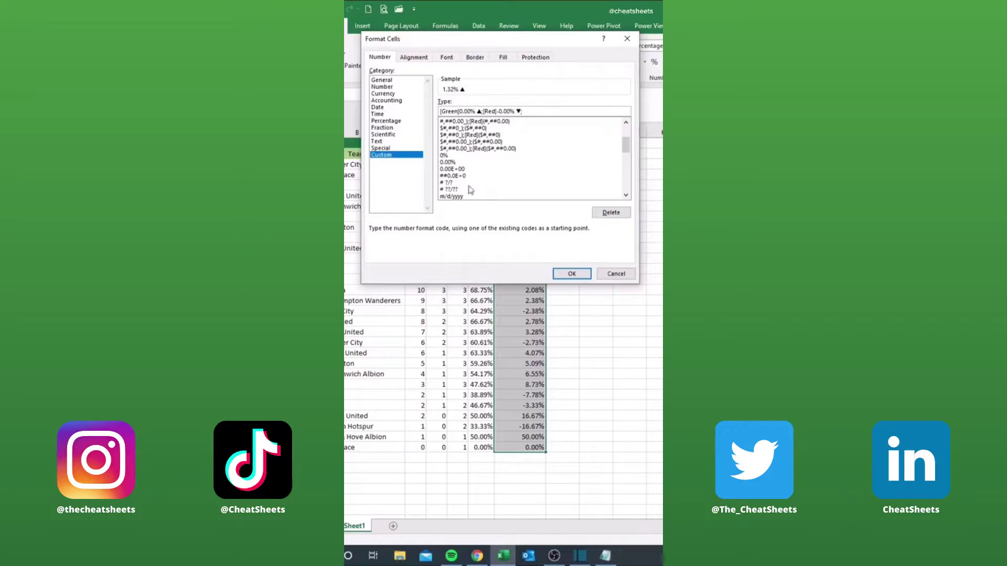
left_click(562, 275)
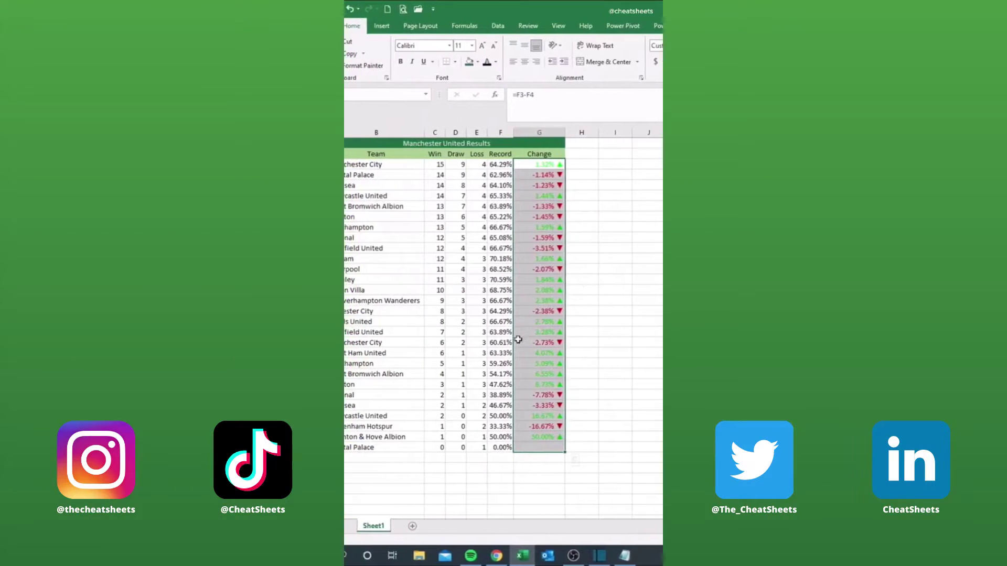
left_click(475, 458)
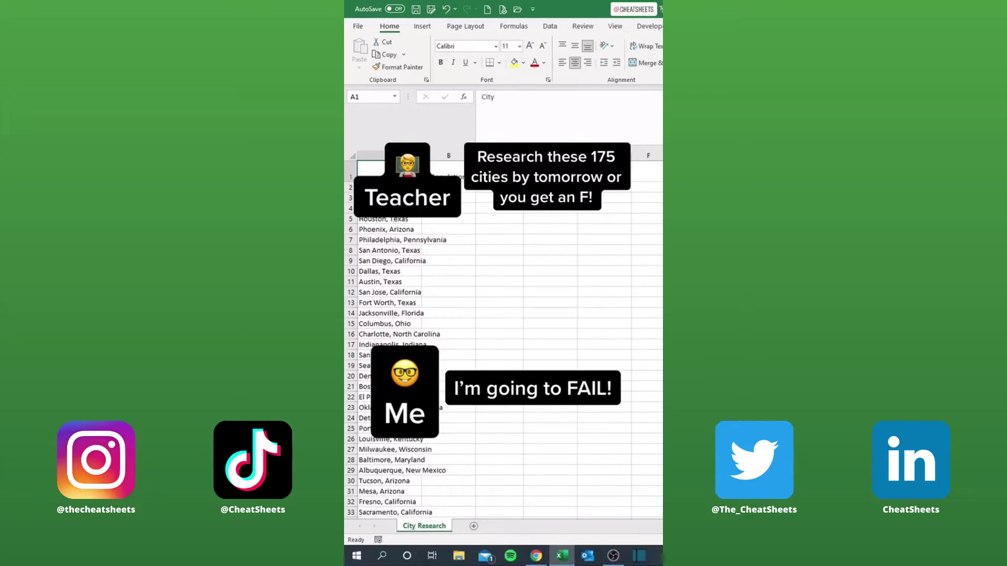
Step: Convert the city names in column A to the Locations data type
left_click(401, 189)
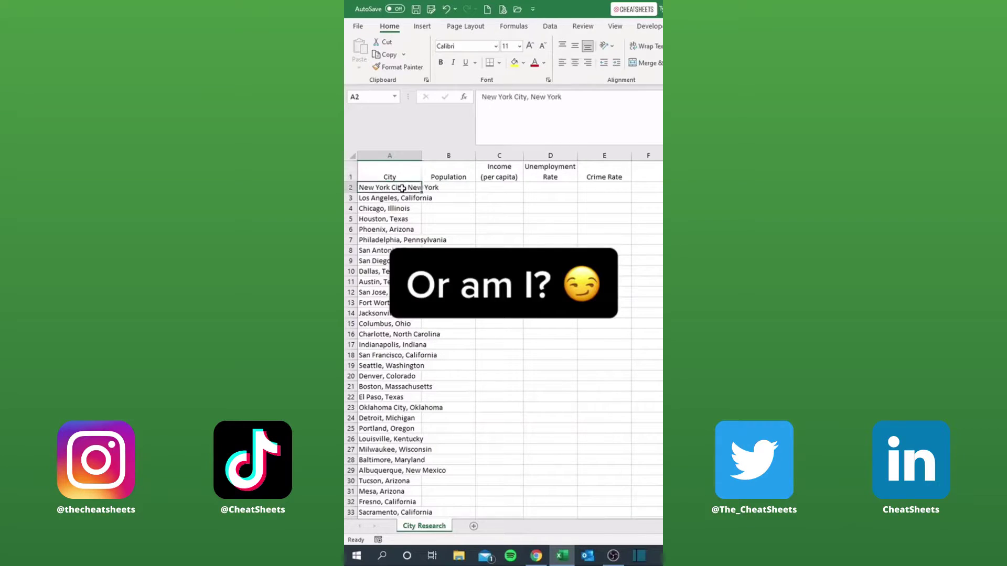
key("ctrl+shift+Down")
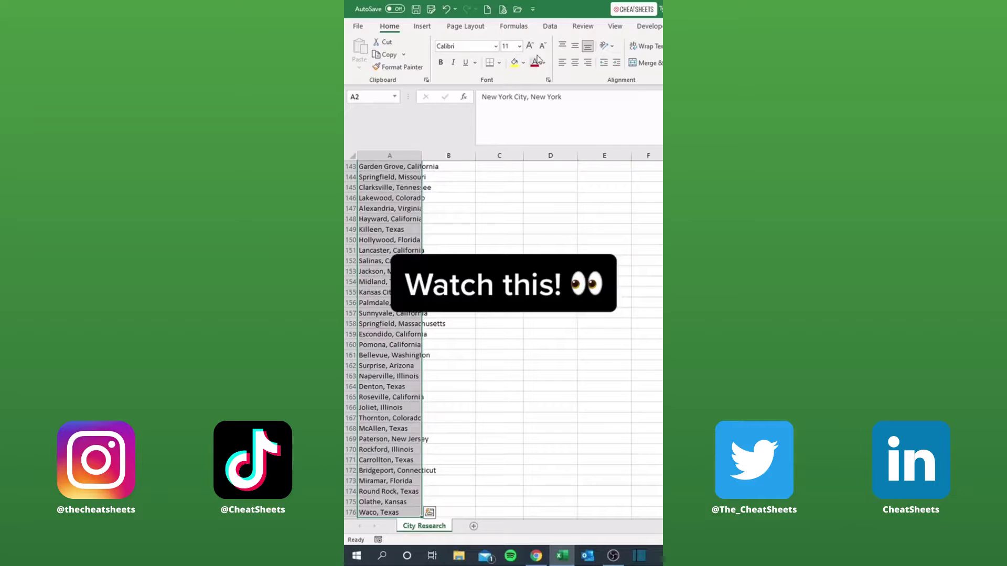
left_click(551, 30)
left_click(470, 59)
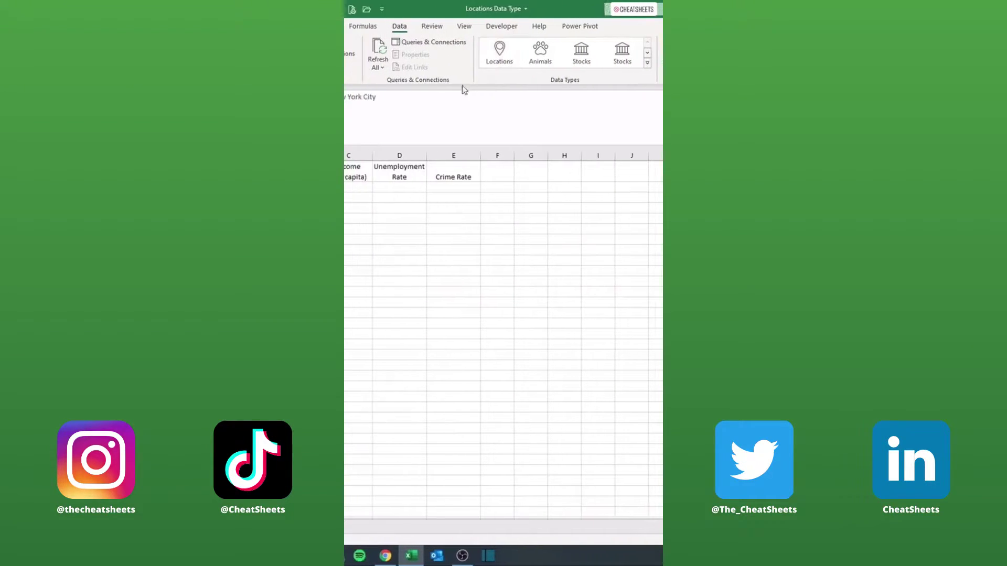
Step: Insert each city's population and per capita income into columns B and C
left_click(429, 174)
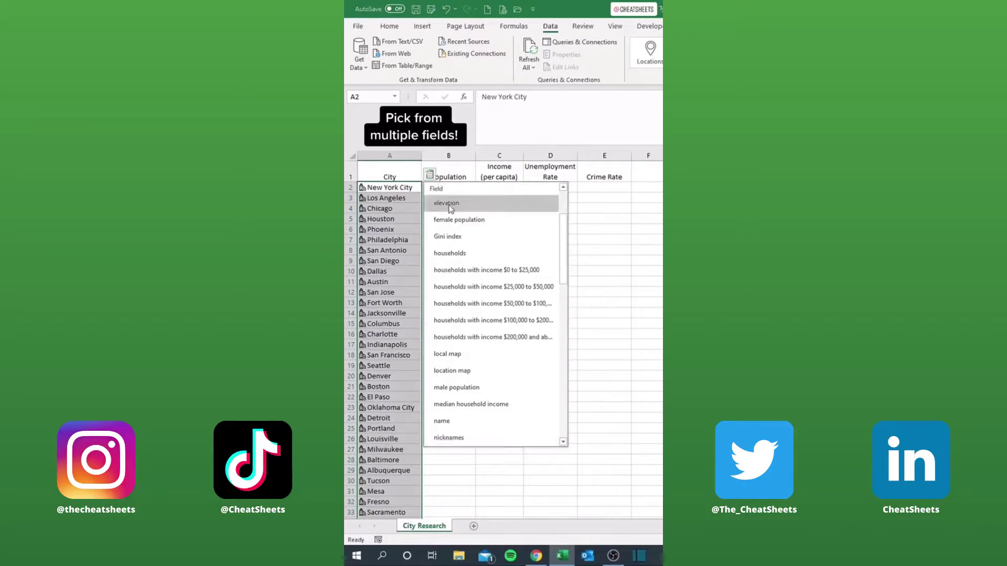
left_click(493, 254)
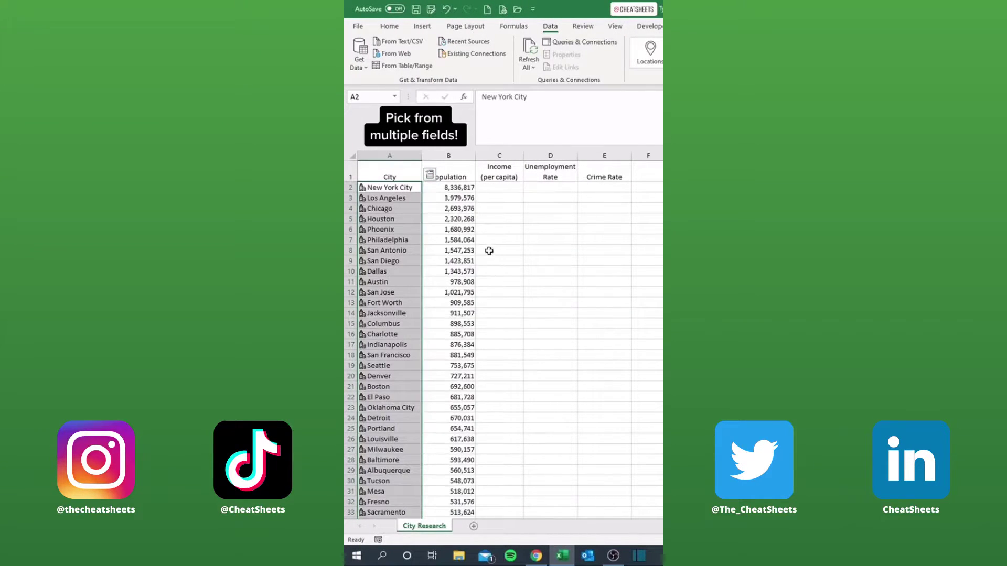
left_click(435, 178)
scroll(503, 294, "down", 4)
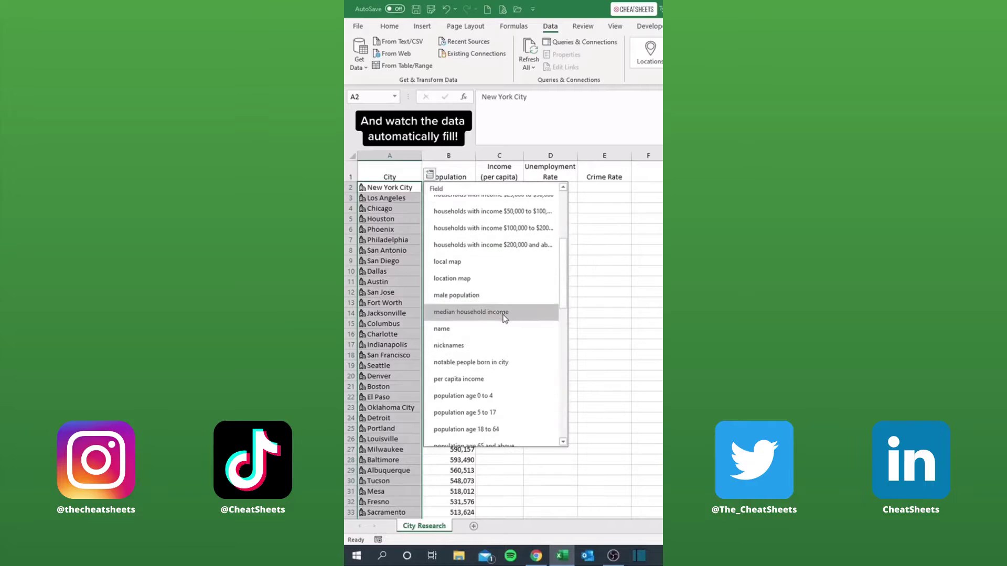
left_click(508, 378)
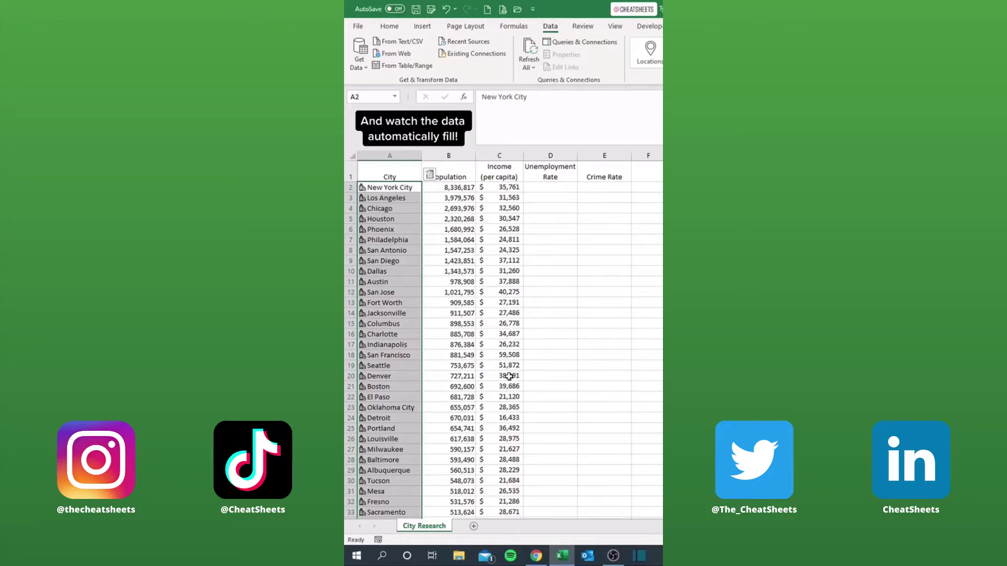
Step: Insert each city's unemployment rate and total crime rate into the next columns
left_click(430, 175)
scroll(496, 315, "down", 3)
scroll(498, 336, "down", 3)
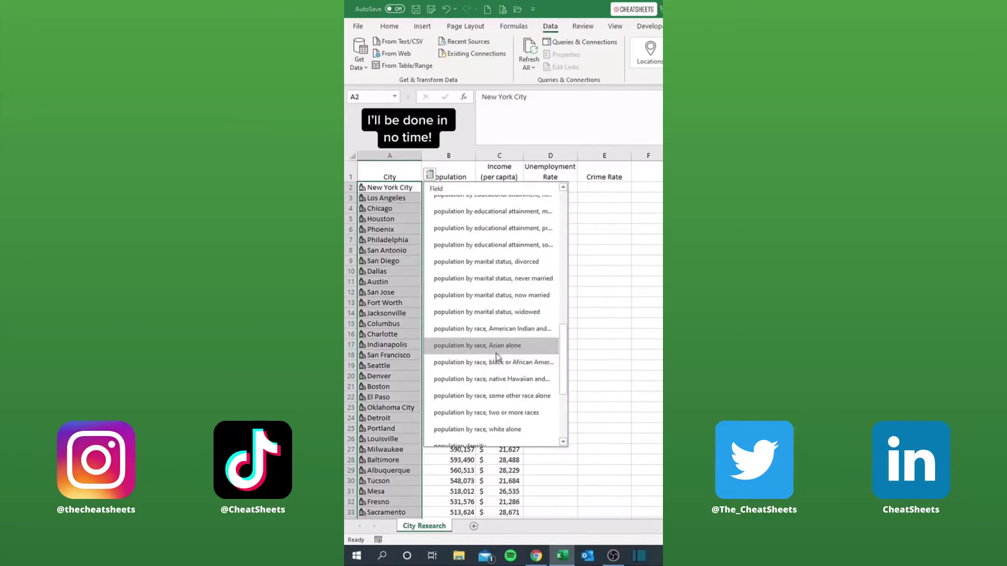
scroll(499, 357, "down", 3)
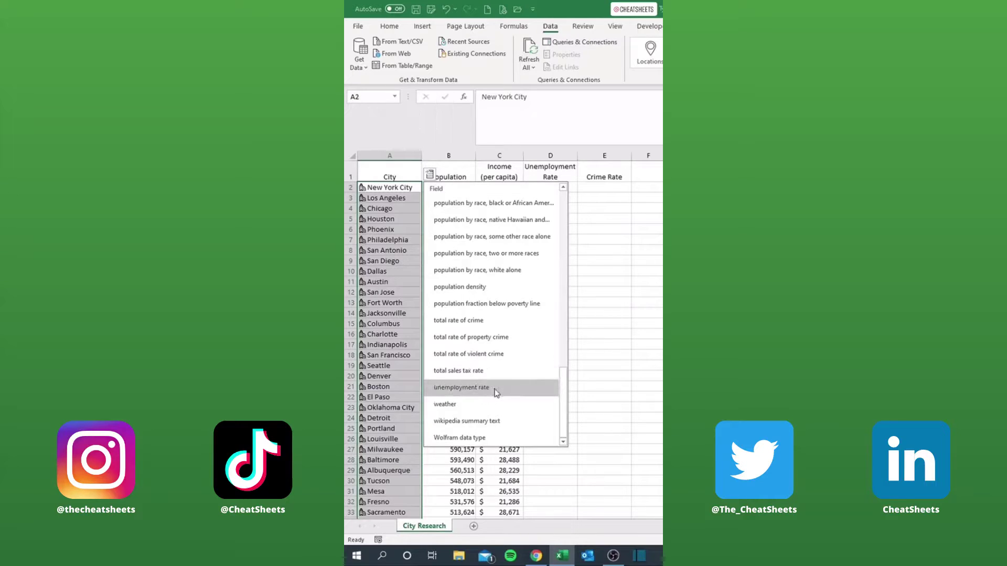
left_click(498, 387)
left_click(430, 174)
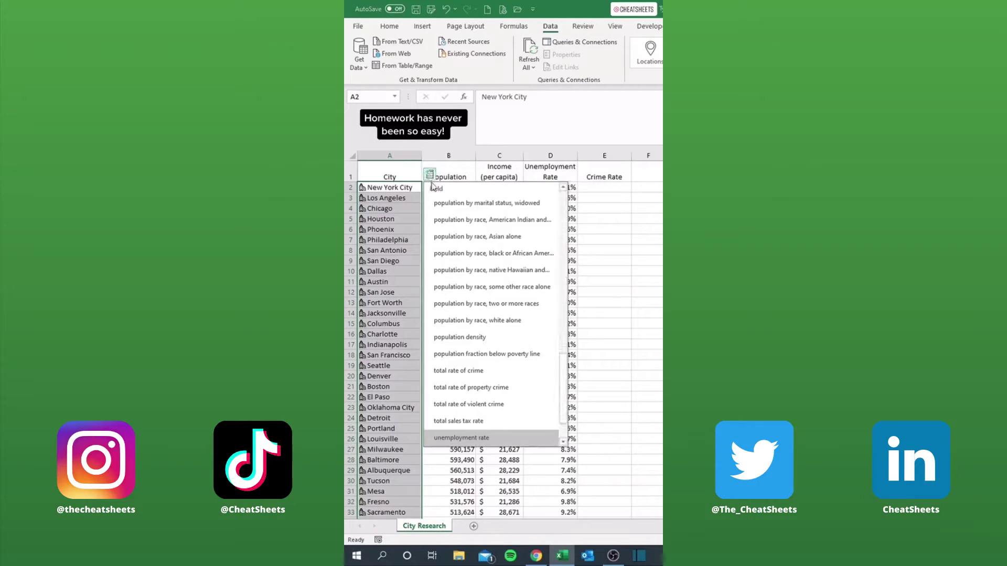
left_click(502, 367)
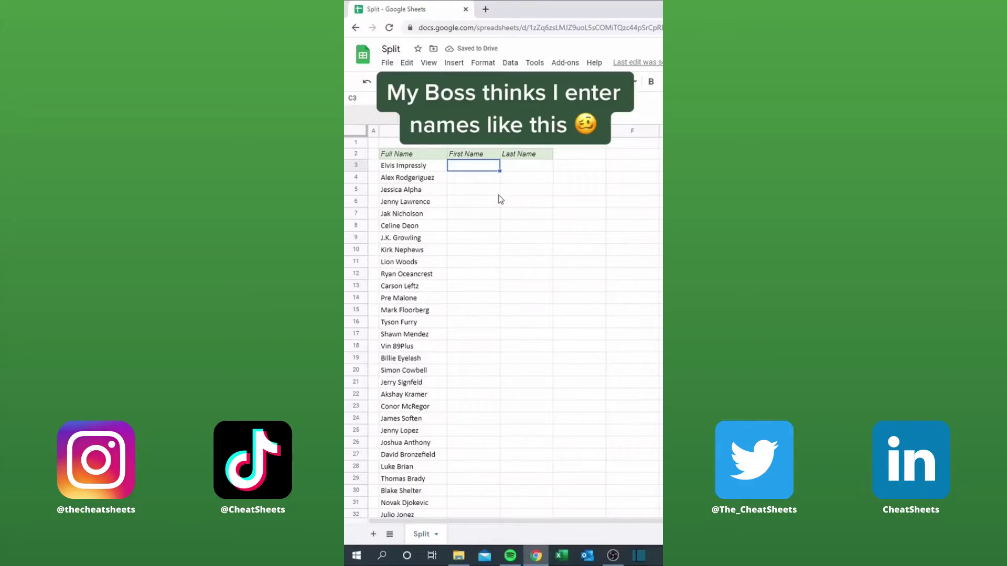
Step: Type first and last names by hand for two rows, then undo them
type("Elvis")
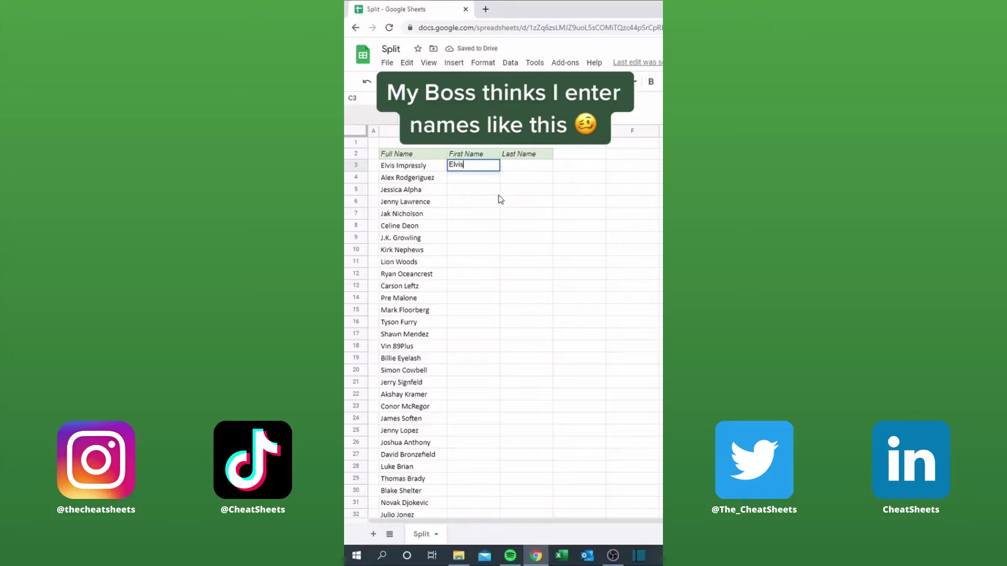
key("Tab")
type("Im")
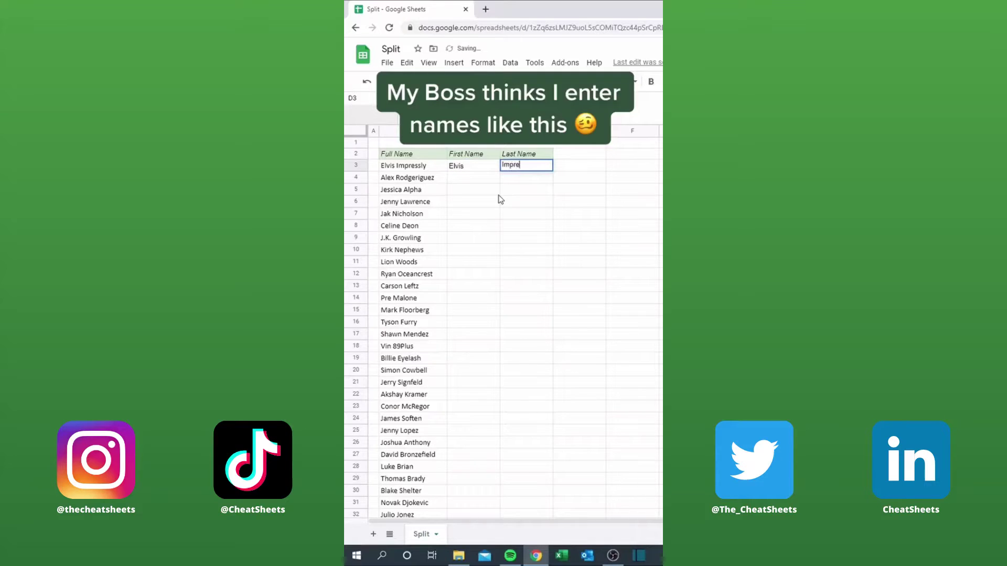
key("Return")
type("Alex")
key("Tab")
type("Ro")
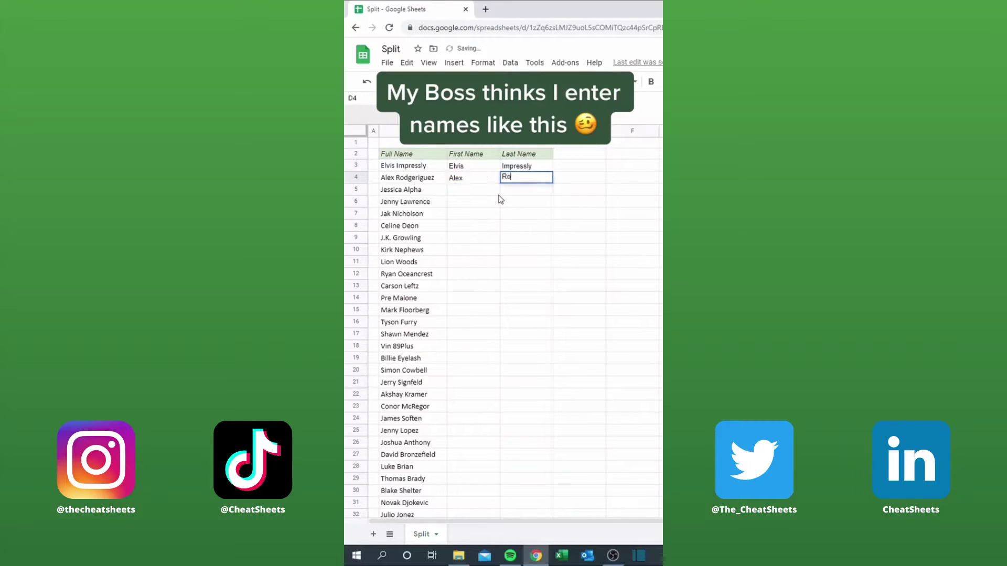
key("Return")
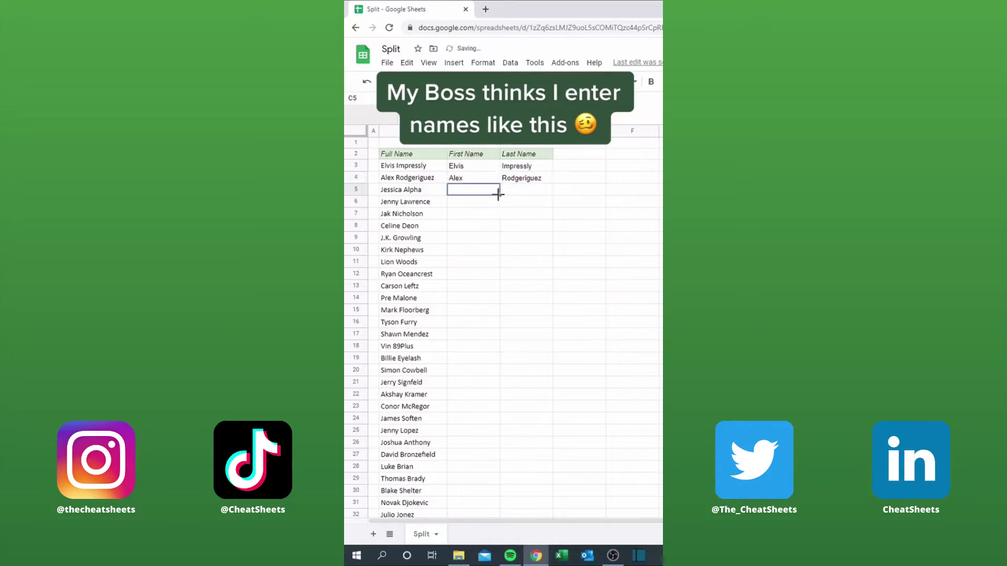
key("ctrl+z")
key("ctrl+z")
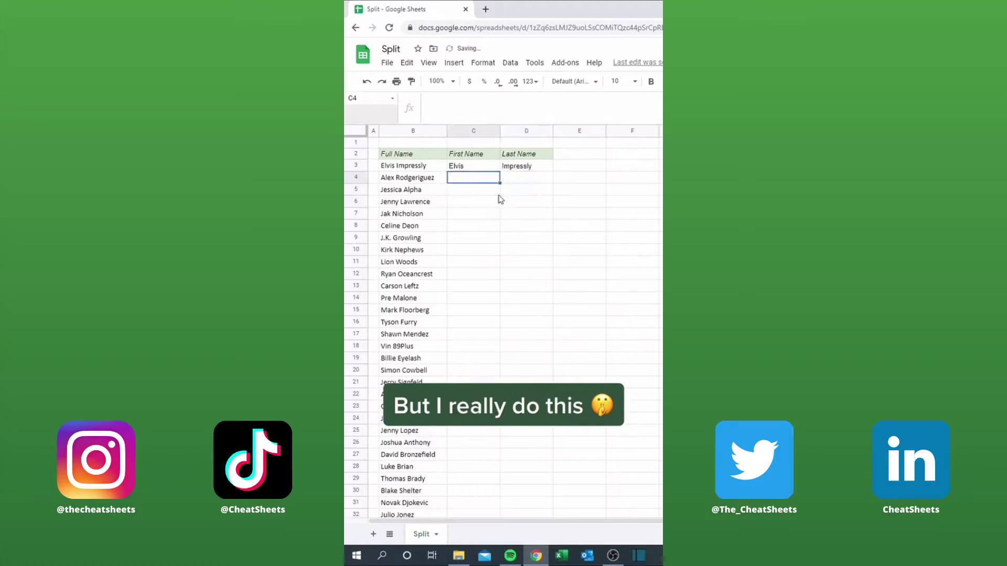
key("ctrl+z")
key("ctrl+z")
Step: Enter =SPLIT(B3," ") in C3 and copy it down every name
type("=SPLI")
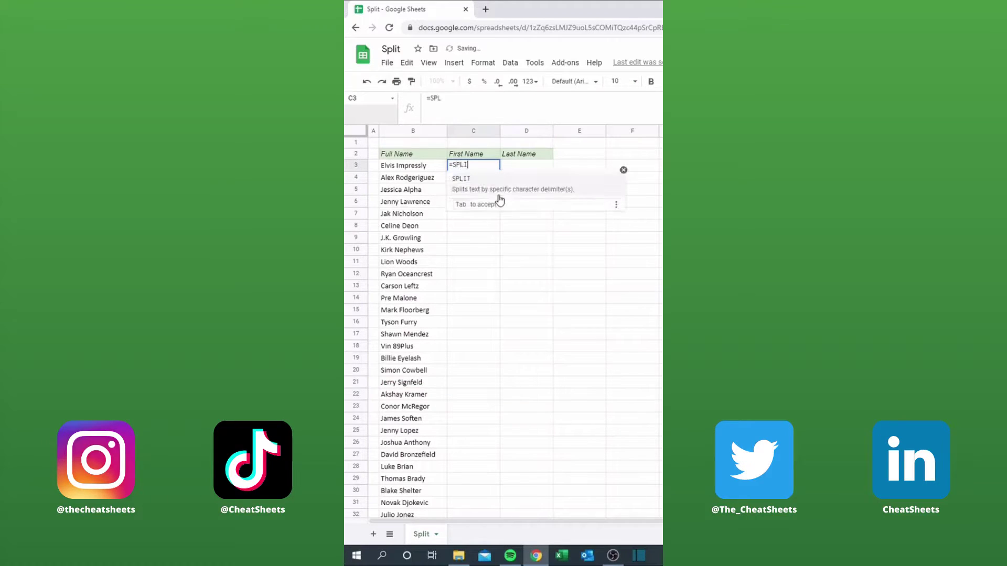
type("T(")
key("Left")
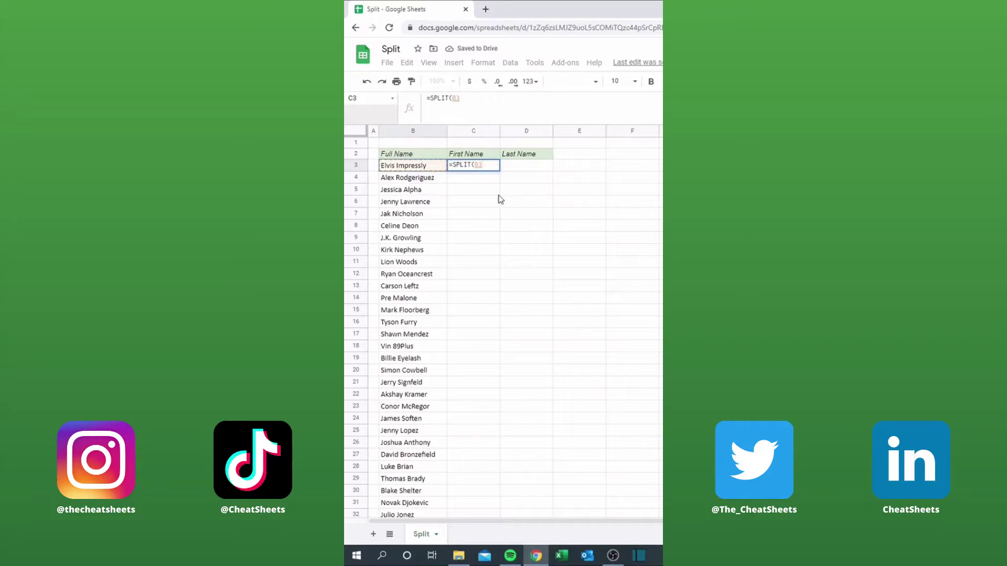
type(",\" \"")
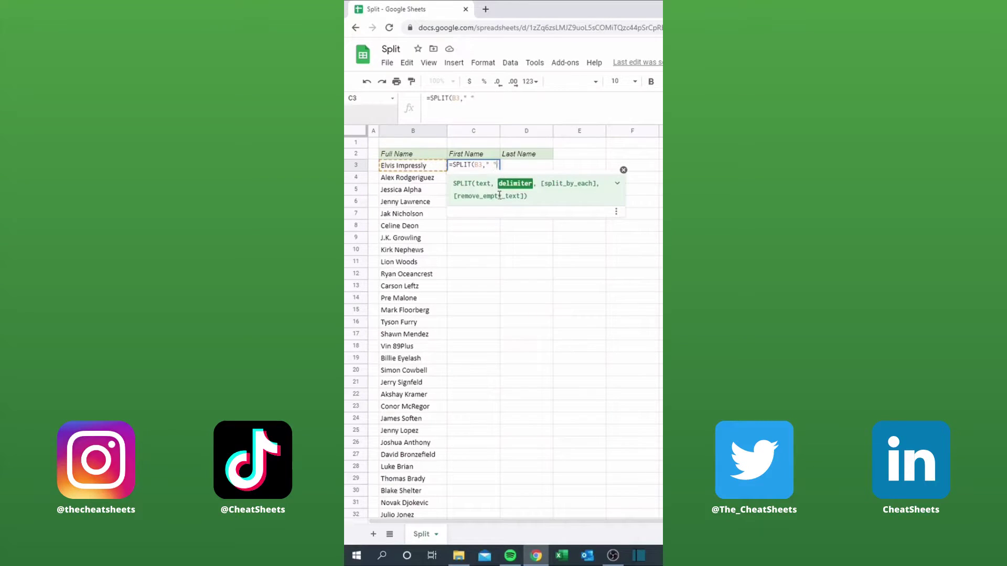
type(")")
key("Return")
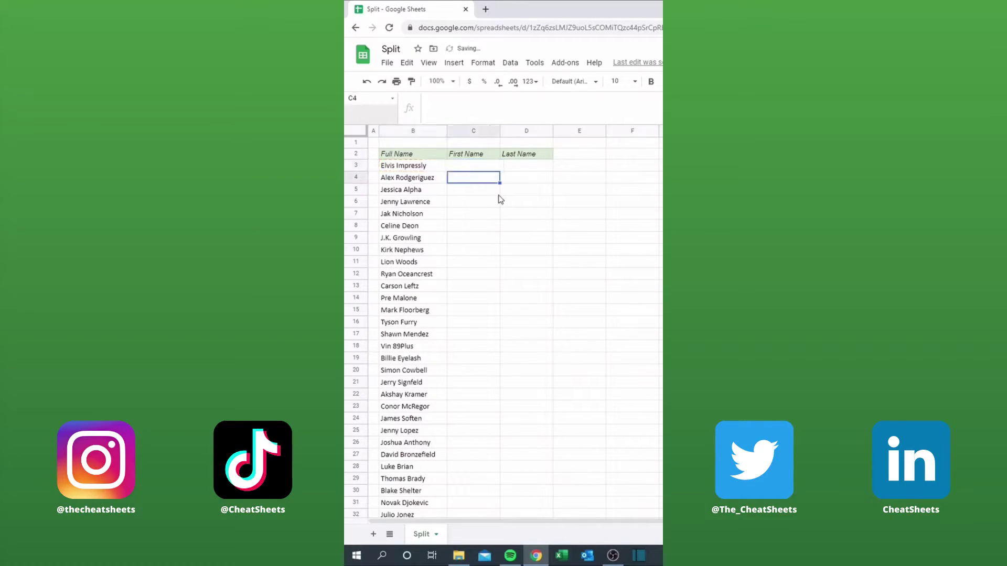
left_click(492, 170)
double_click(499, 171)
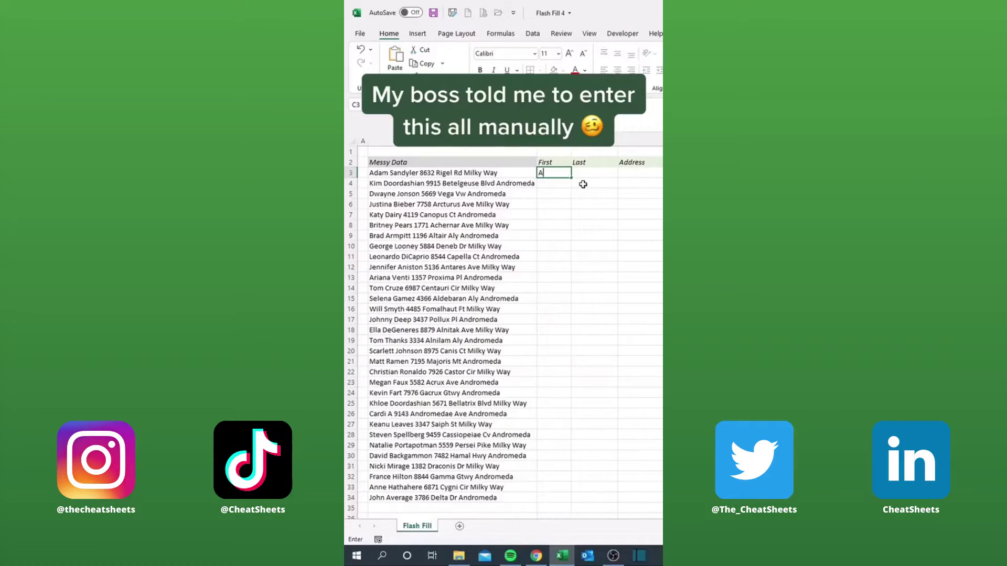
Step: Type a few first names by hand, then undo them
key("Return")
type("Kim")
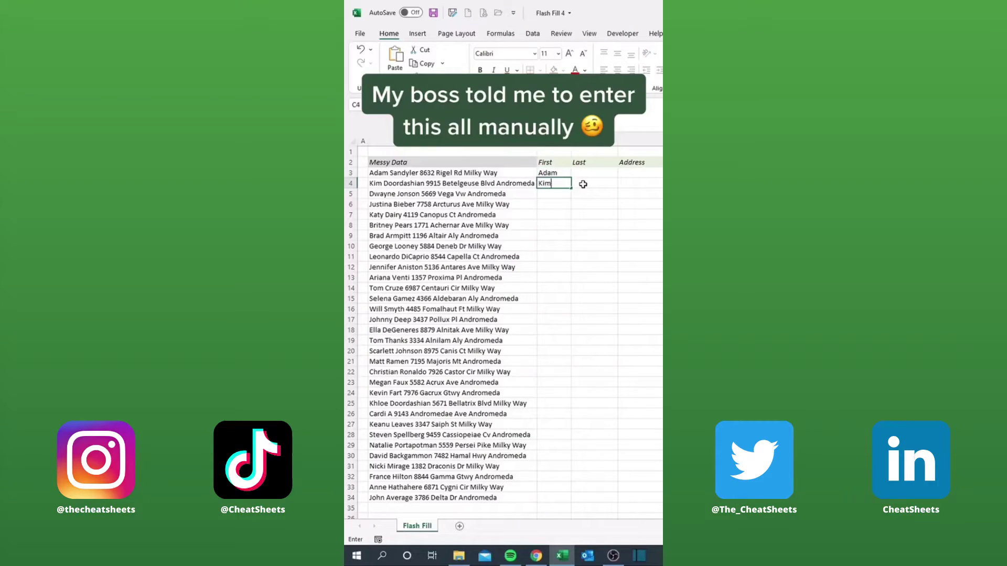
key("Return")
type("Dwayne")
key("Return")
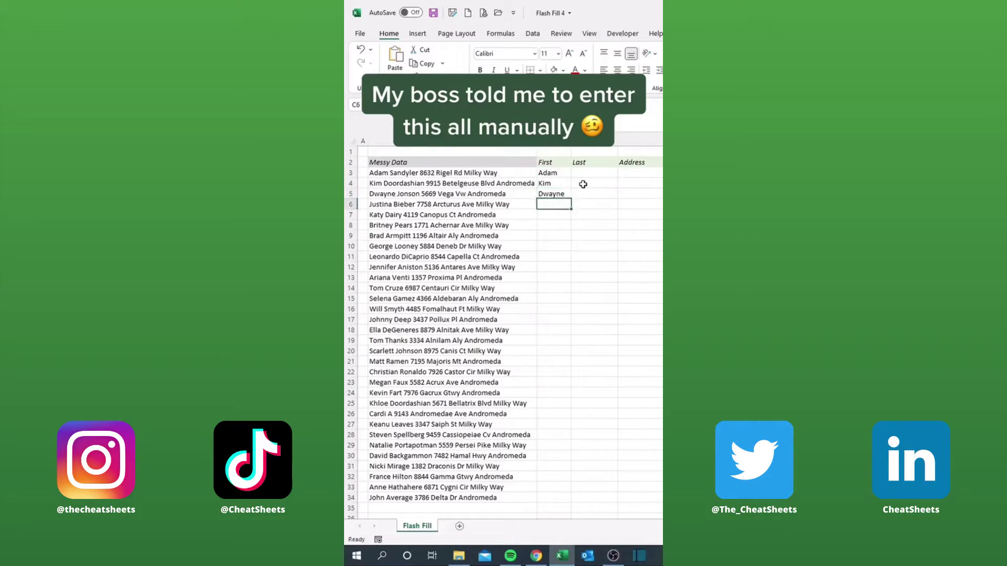
key("ctrl+z")
key("ctrl+z")
key("ctrl+z")
Step: Flash Fill the First column from an example first name in C3
type("Ada")
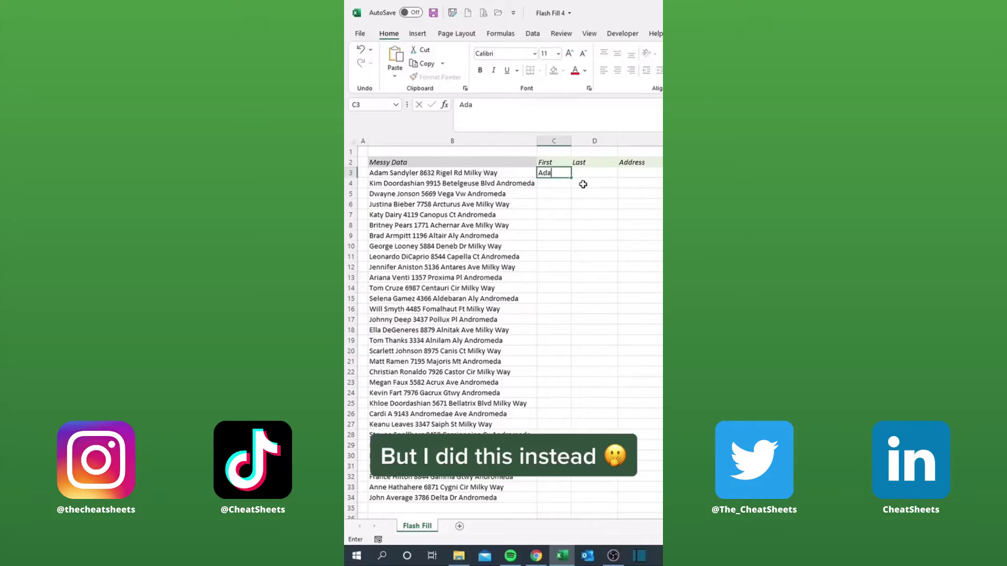
type("m")
key("Return")
key("ctrl+e")
Step: Flash Fill the Last column from an example last name in D3
key("Up")
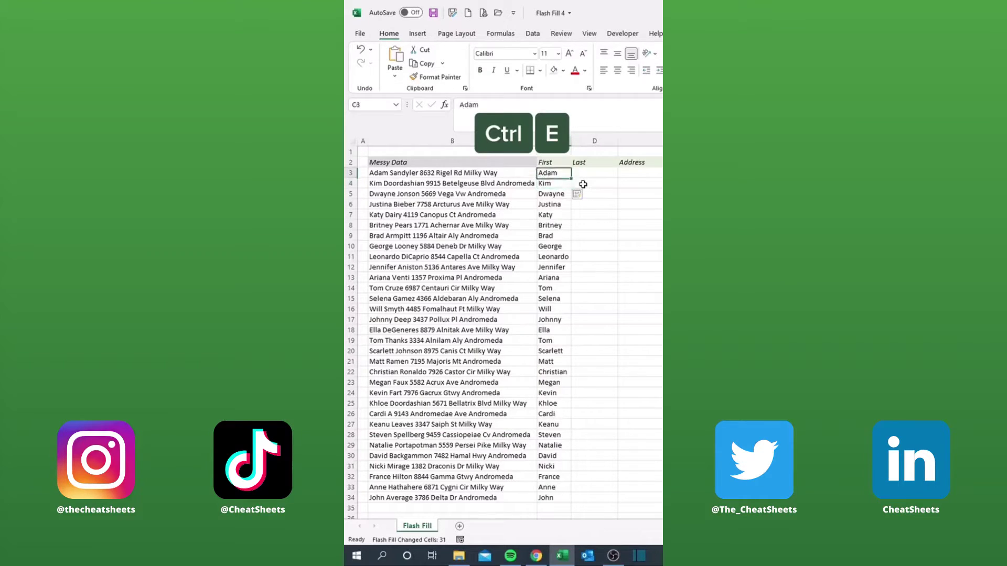
key("Right")
type("Sandyle")
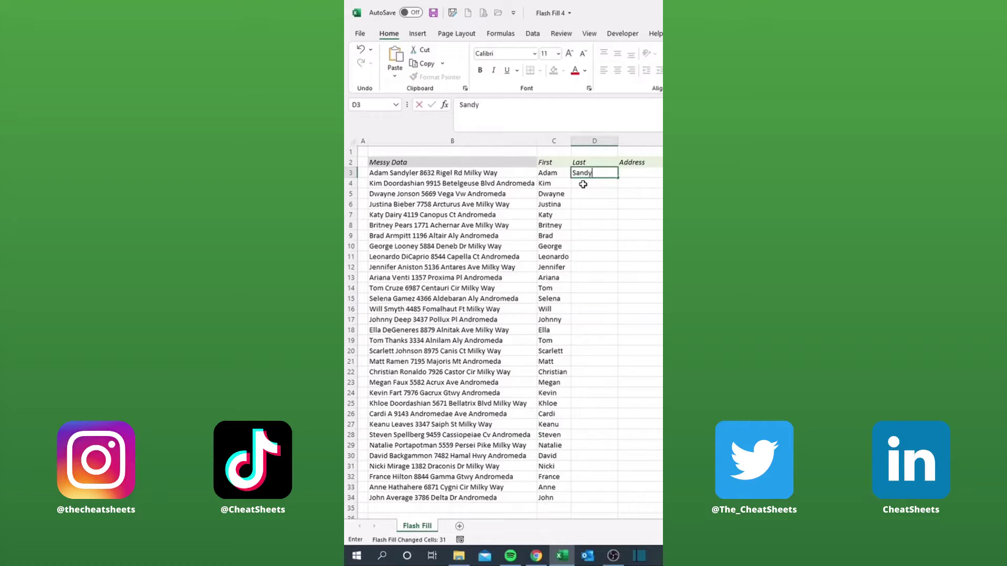
type("r")
key("Return")
key("ctrl+e")
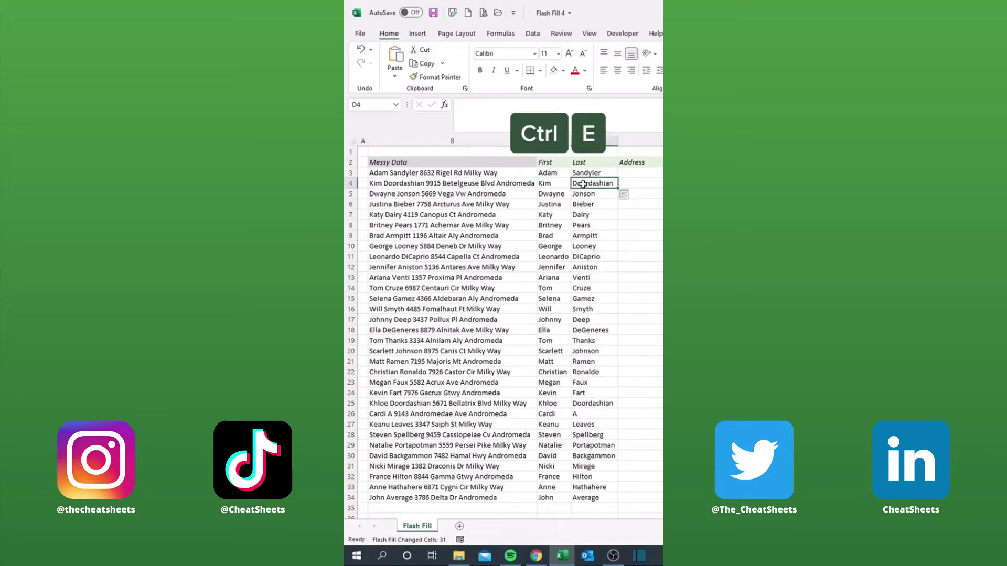
Step: Flash Fill the Address column from an example address in E3
key("Up")
key("Right")
type("8632")
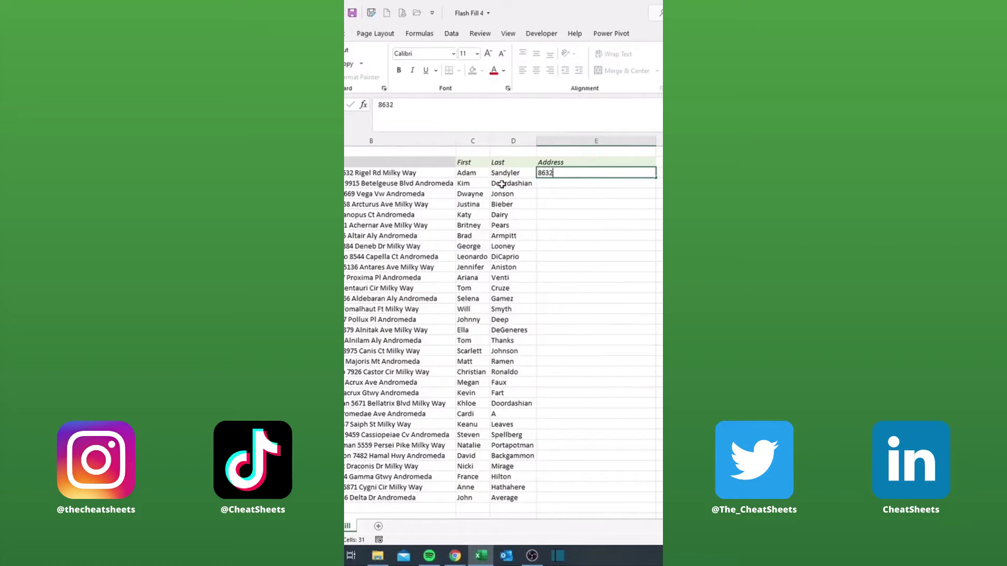
type(" Rigel Rd Mil")
type("ky Way")
key("Return")
key("ctrl+e")
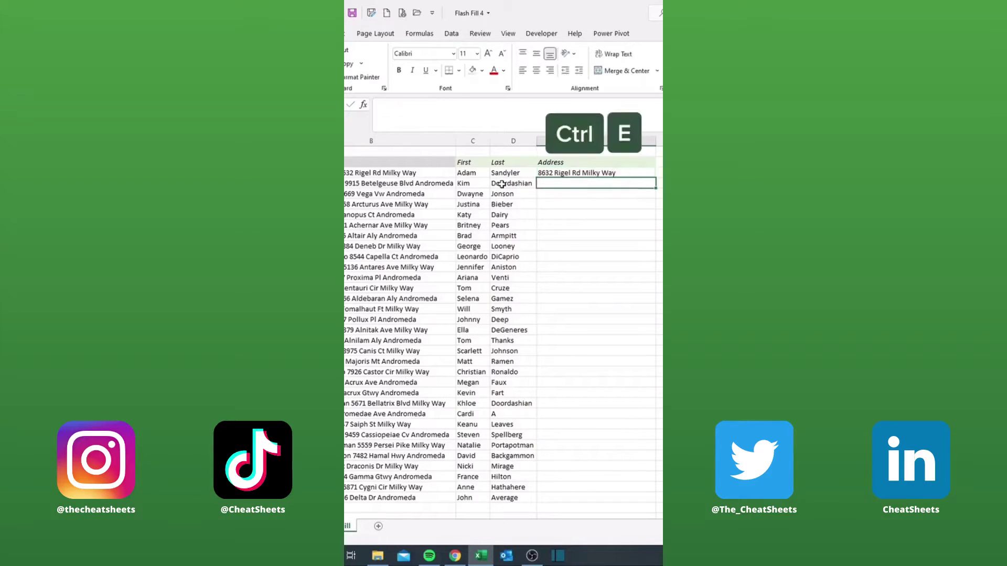
key("Down")
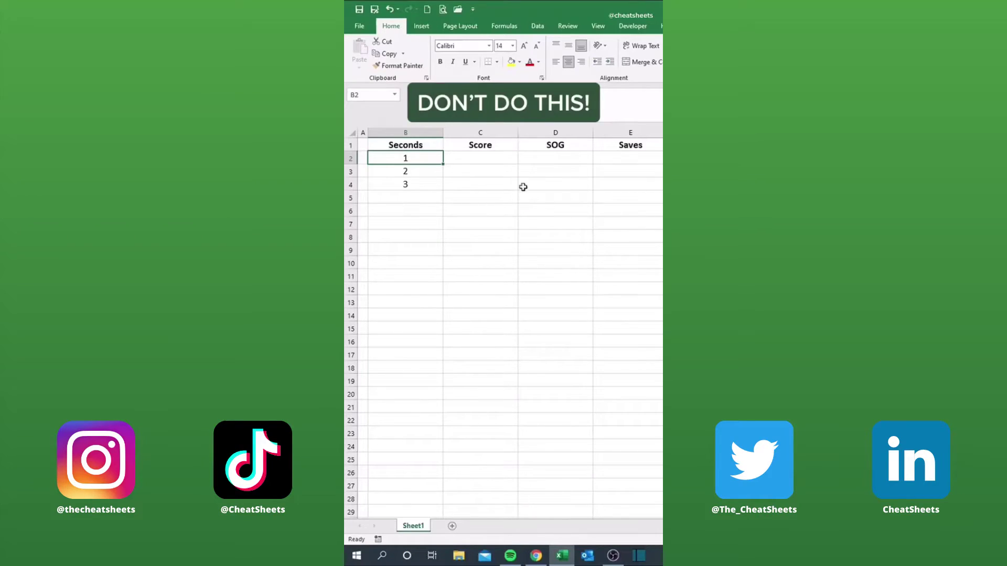
Step: Fill the Seconds column down in Columns with a series from 1 to stop value 10000
left_click_drag(425, 156, 437, 325)
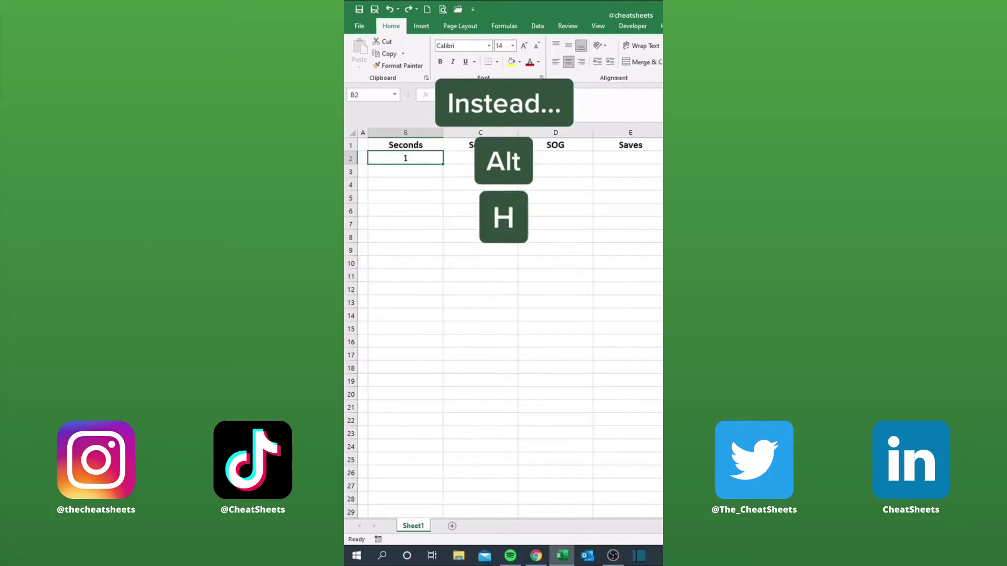
key("alt")
key("h")
key("f")
key("i")
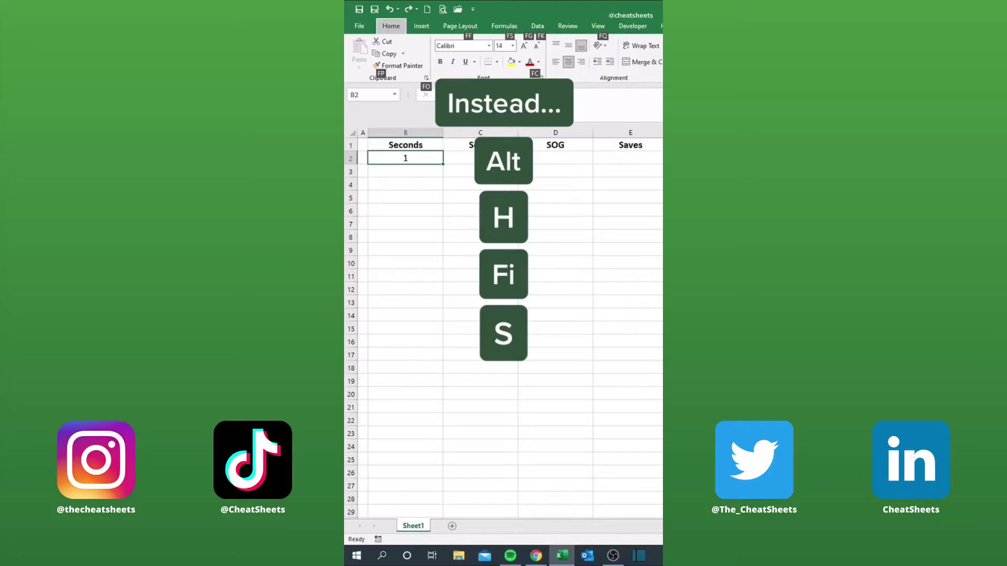
key("s")
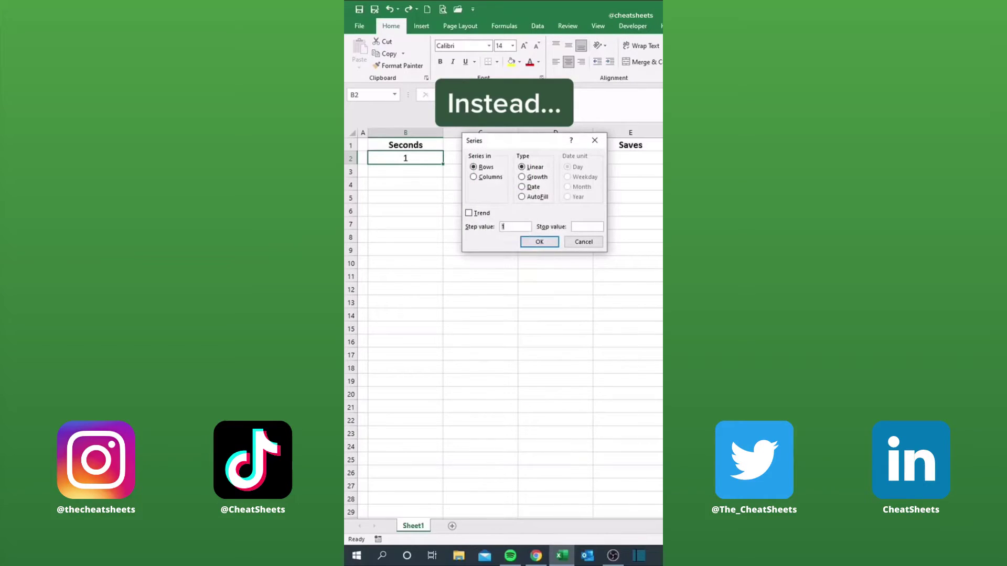
left_click(483, 180)
left_click(585, 226)
type("10000")
left_click(544, 242)
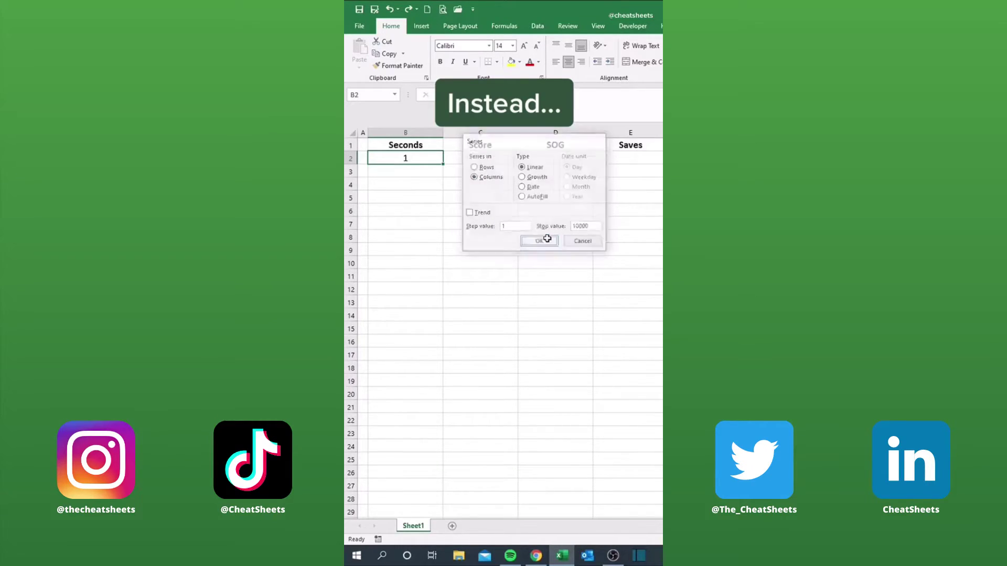
double_click(439, 159)
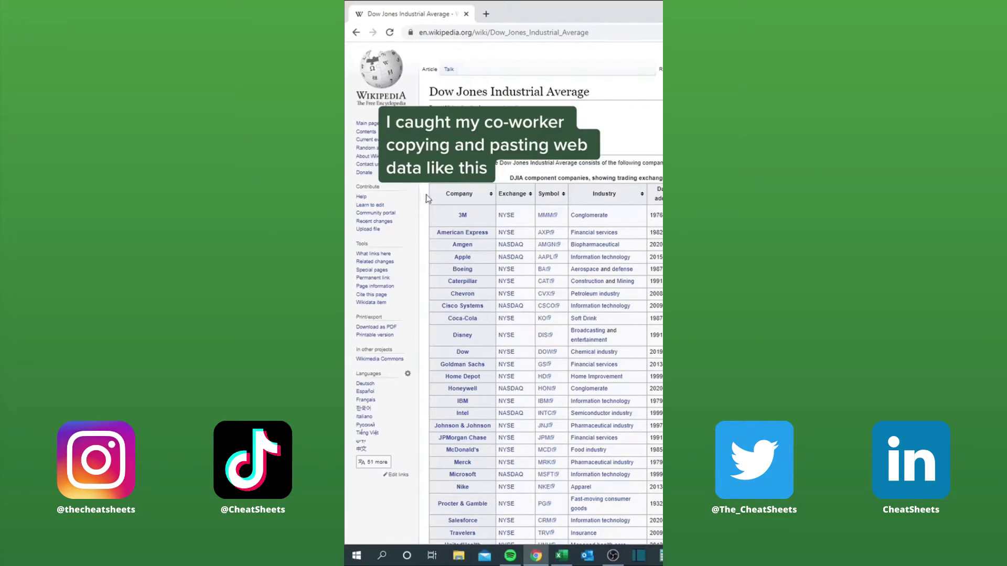
Step: Select and copy the stock table on the Dow Jones page
mouse_move(427, 198)
left_mouse_down()
mouse_move(574, 277)
mouse_move(585, 256)
left_mouse_up()
right_click(439, 257)
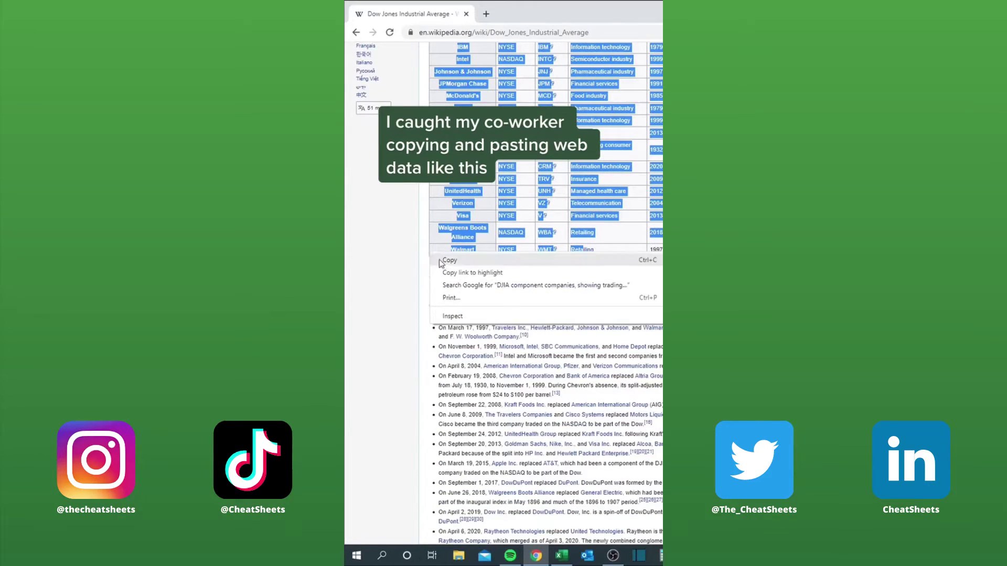
left_click(443, 261)
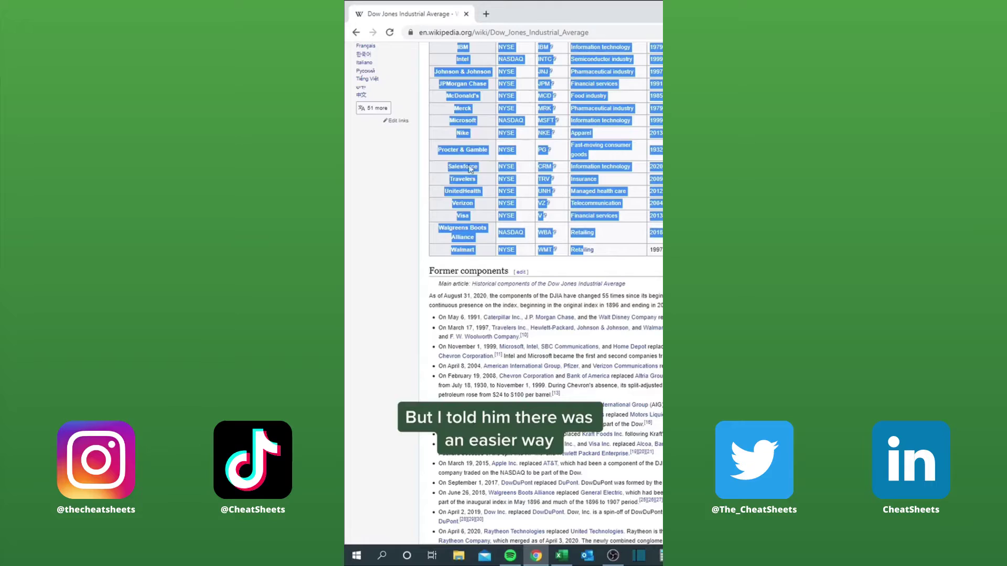
Step: Copy the Dow Jones Wikipedia page's URL from the address bar
left_click(517, 32)
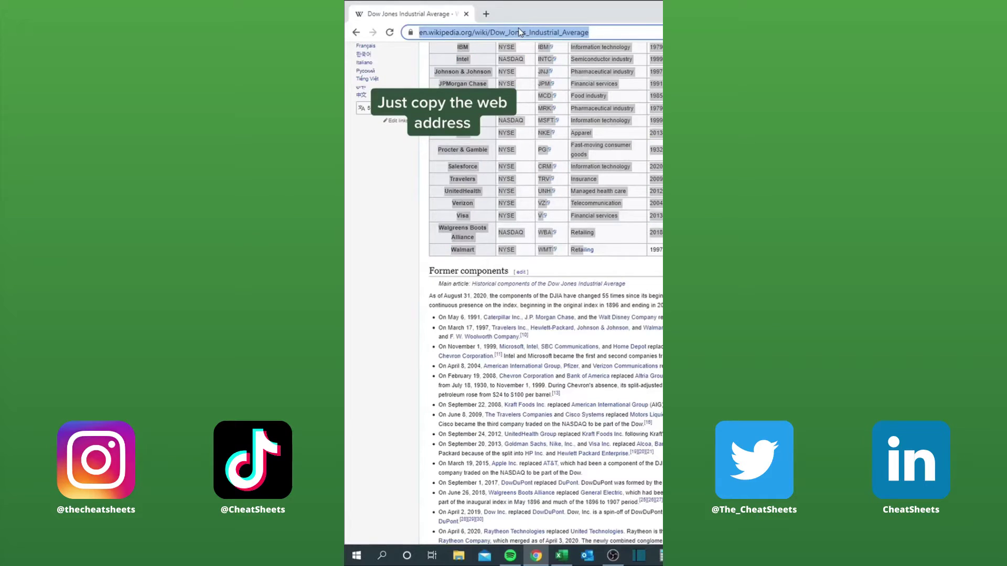
right_click(518, 31)
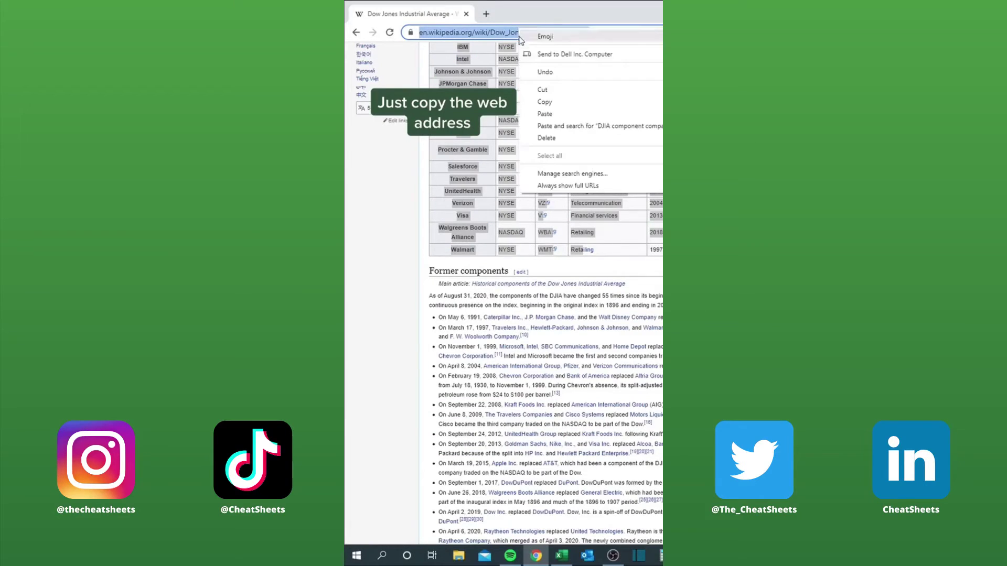
left_click(555, 103)
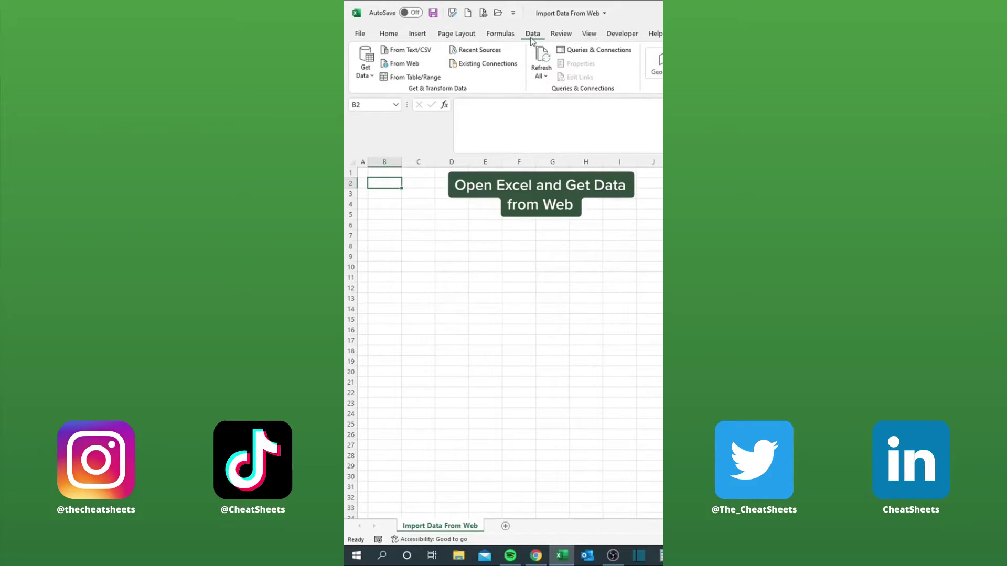
Step: Import the DJIA components table via From Web using the pasted Wikipedia URL
left_click(416, 65)
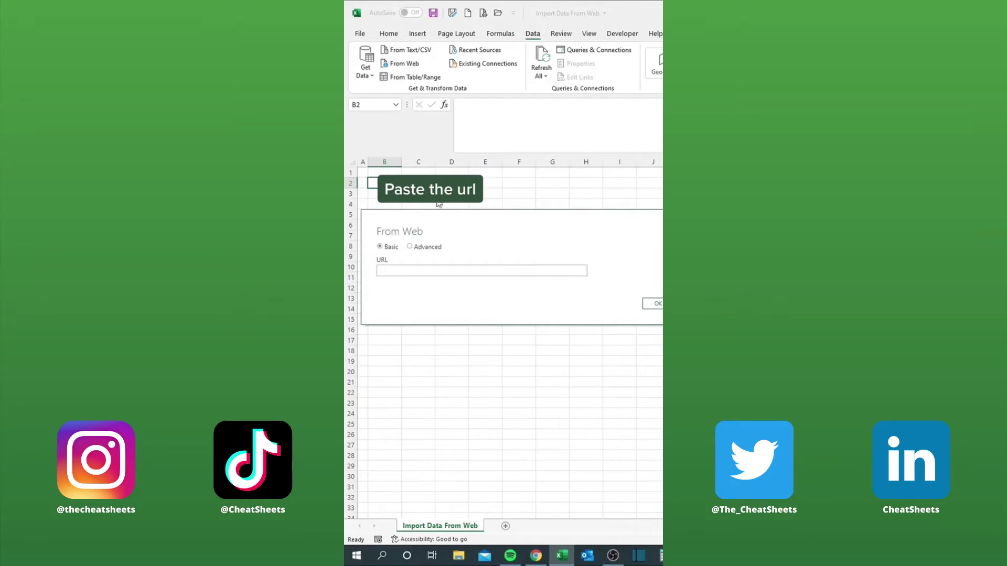
right_click(450, 269)
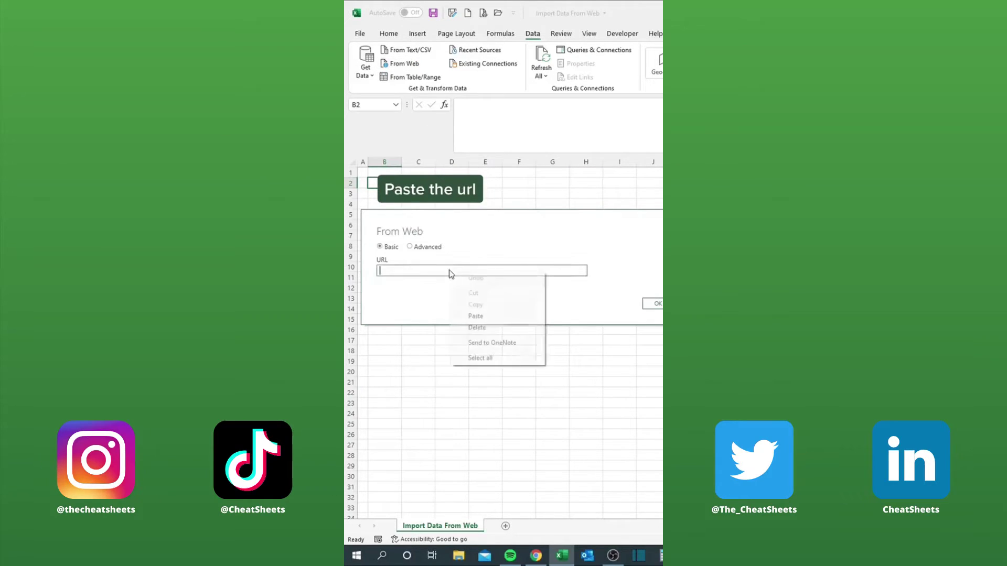
left_click(480, 316)
left_click(652, 303)
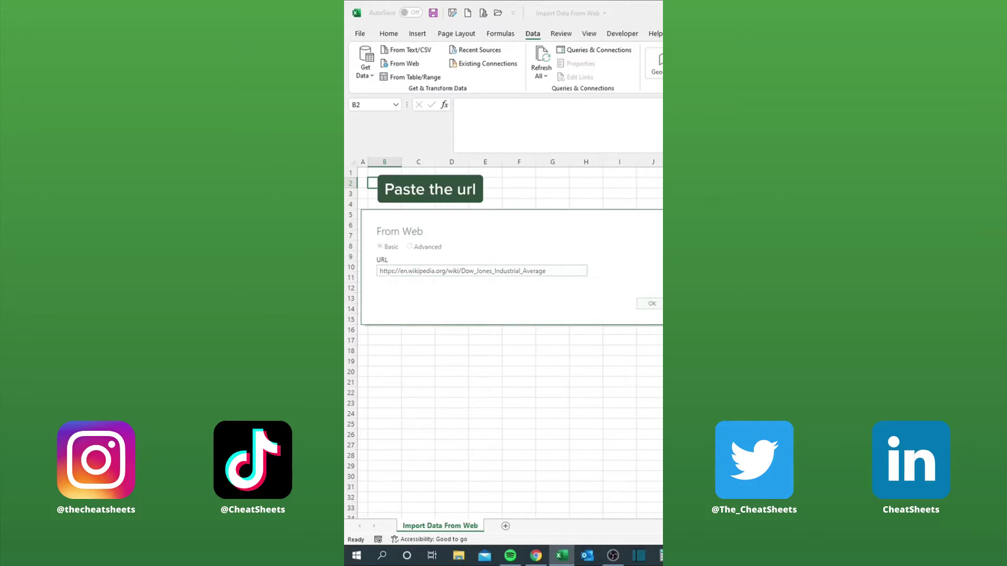
left_click(416, 263)
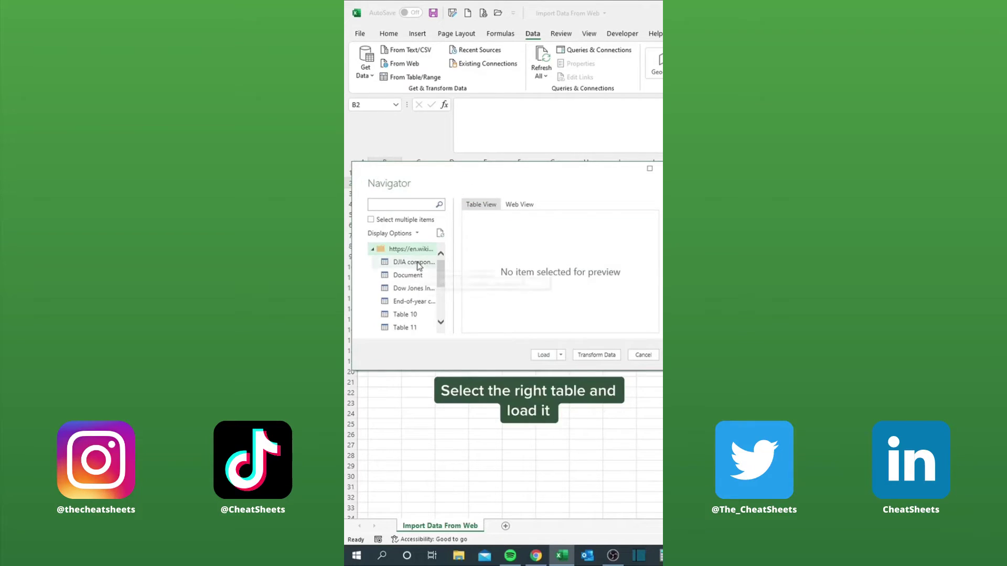
left_click(544, 355)
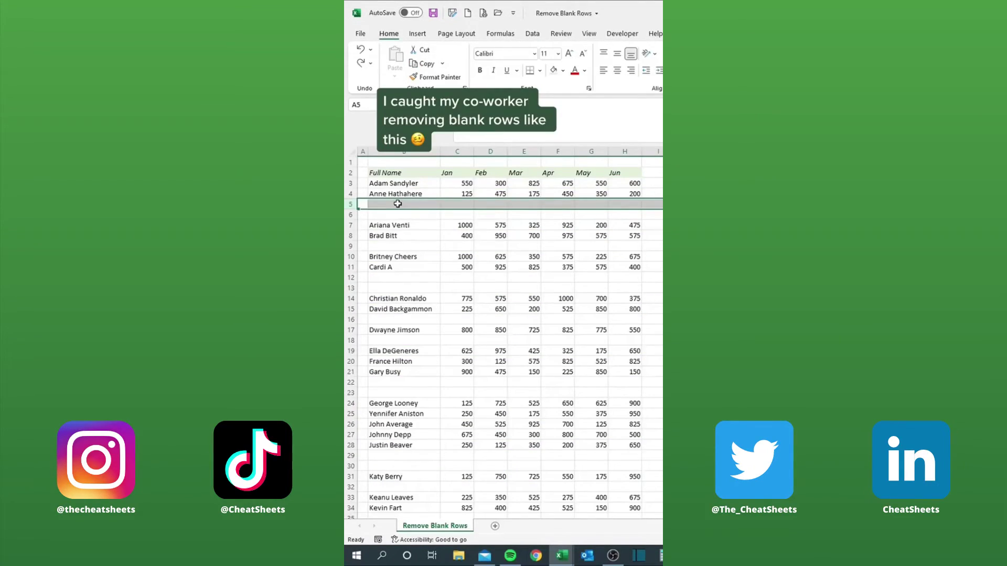
Step: Delete two blank rows by hand through the row menu
right_click(397, 203)
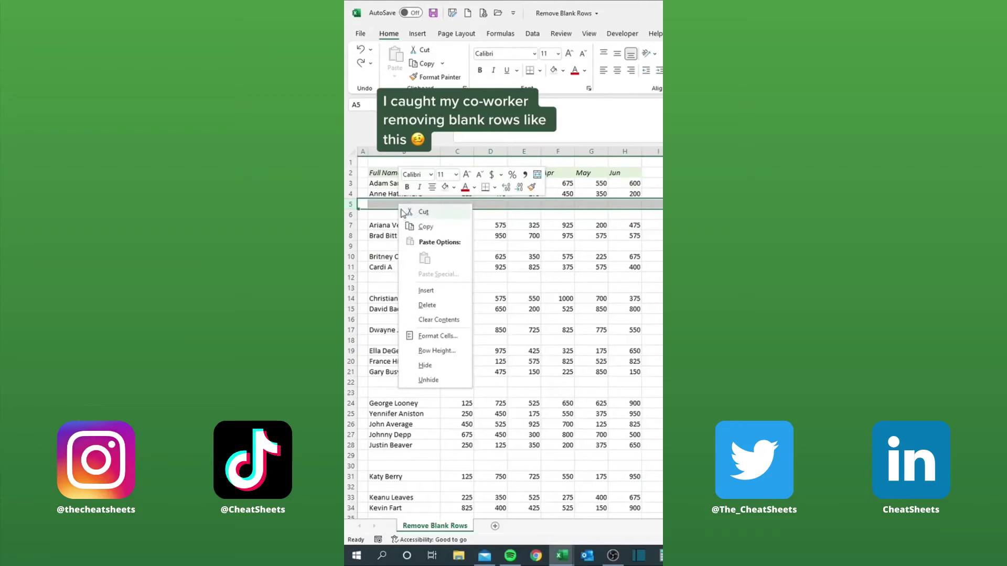
left_click(425, 305)
right_click(411, 203)
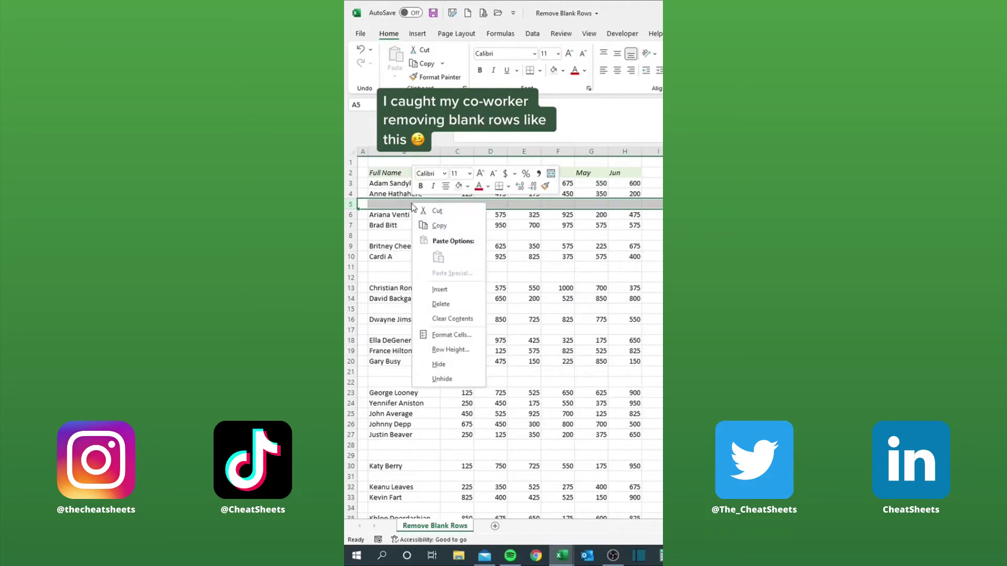
left_click(439, 300)
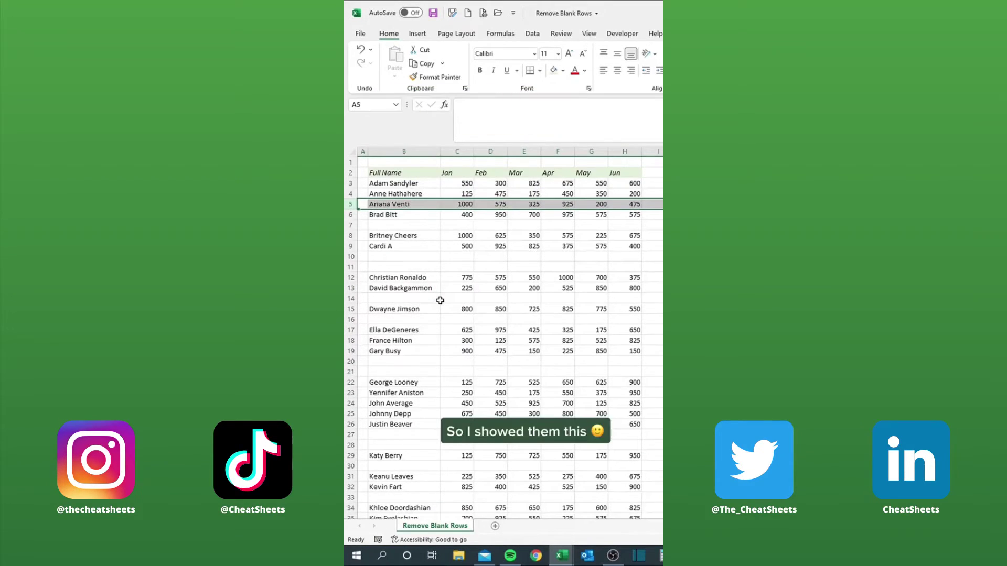
Step: Select all blank cells in B3:G53 with Go To Special > Blanks
left_click_drag(411, 185, 621, 486)
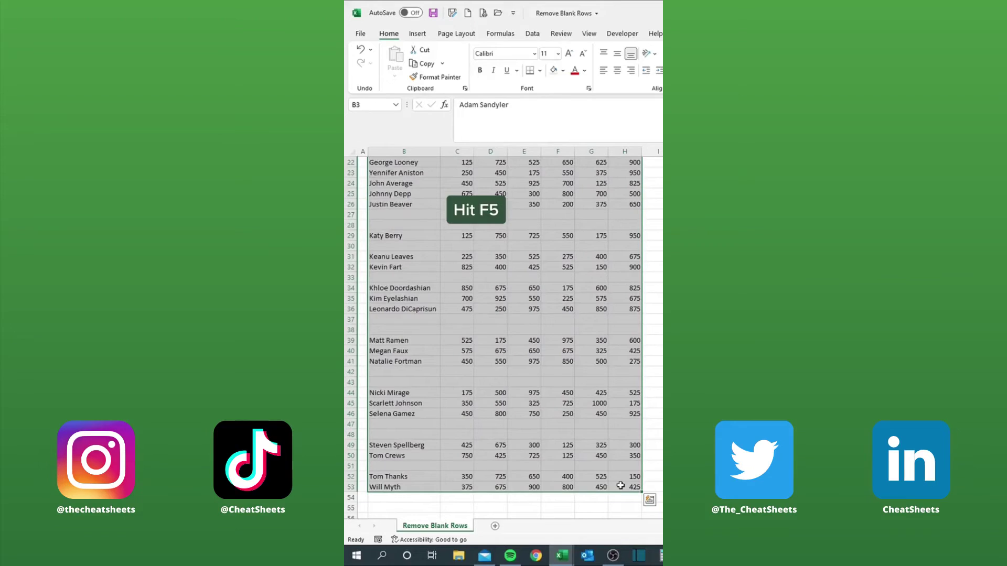
key("F5")
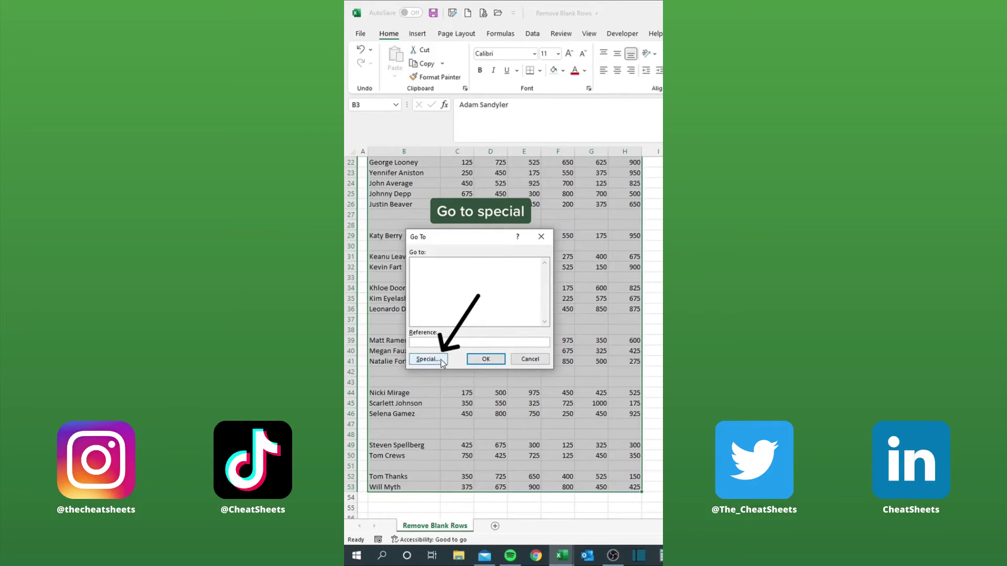
left_click(428, 359)
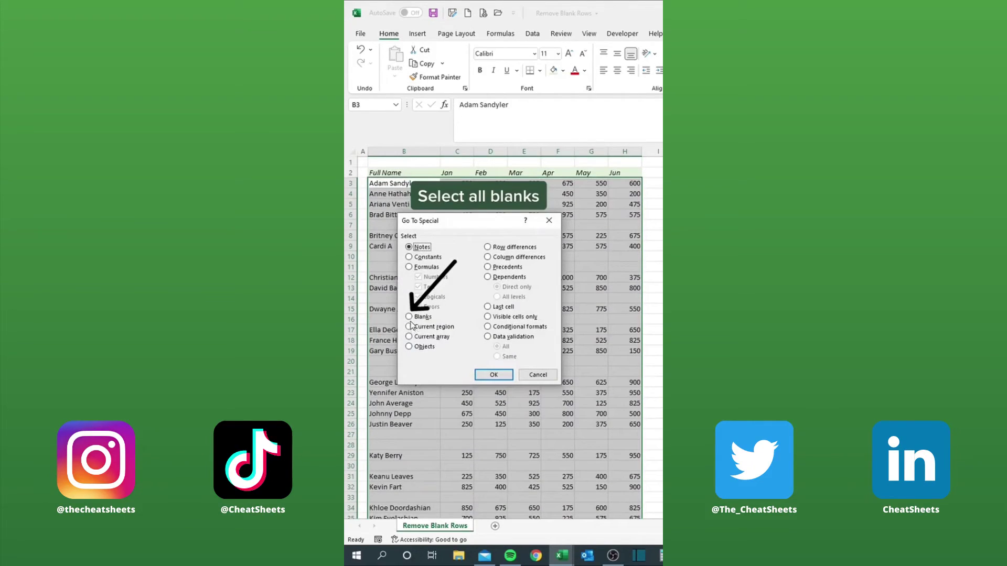
left_click(409, 316)
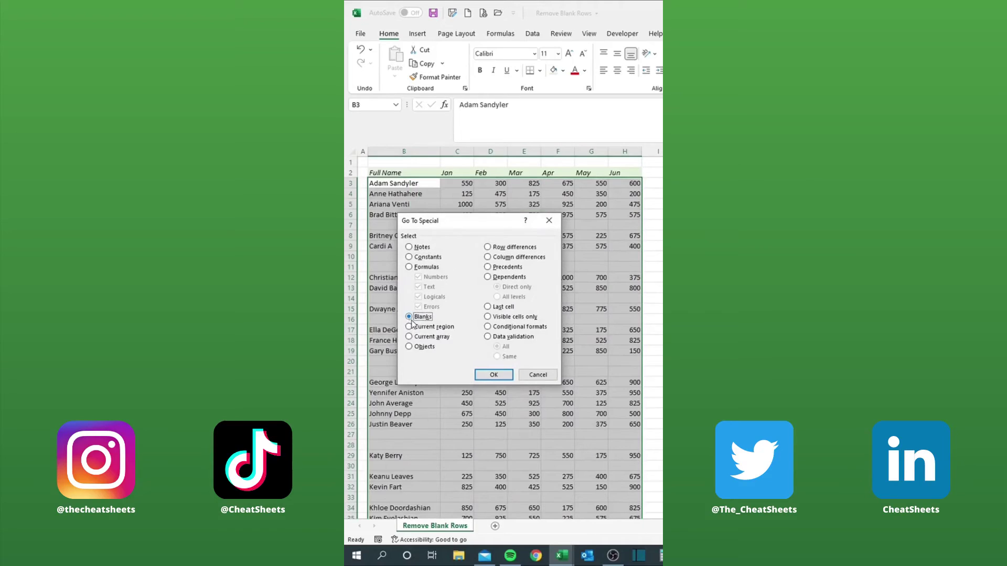
left_click(485, 376)
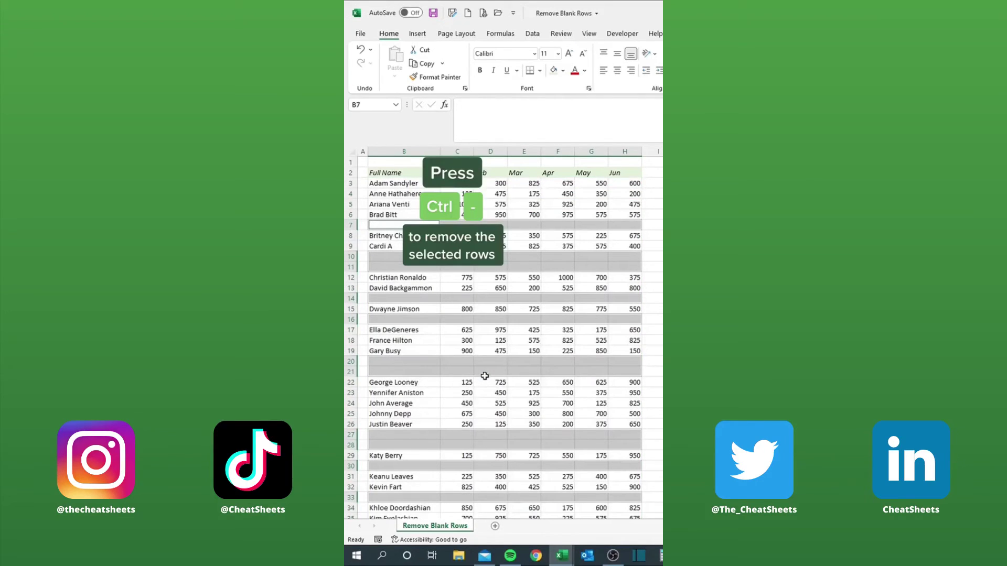
Step: Delete the entire rows containing the selected blanks
key("ctrl+minus")
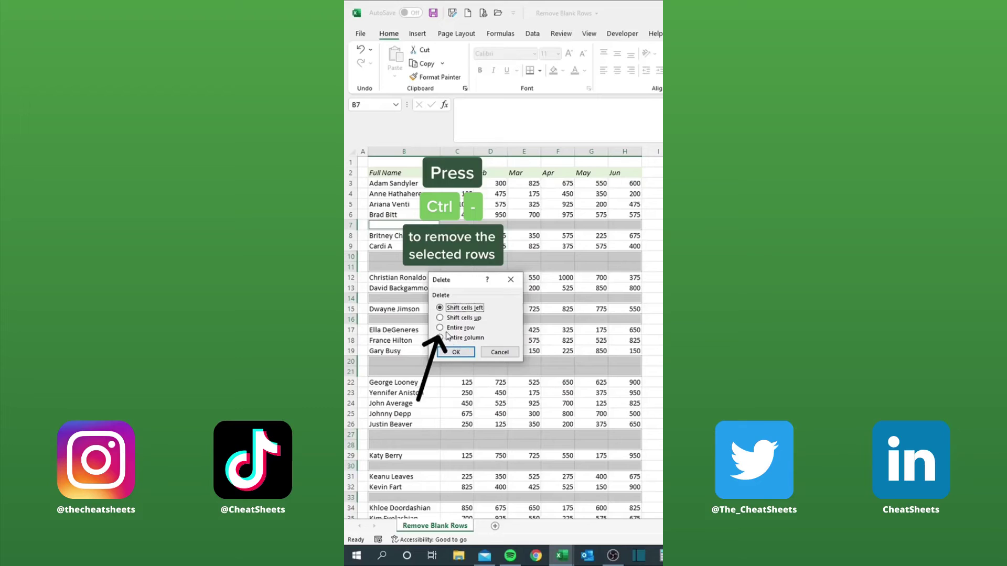
left_click(440, 327)
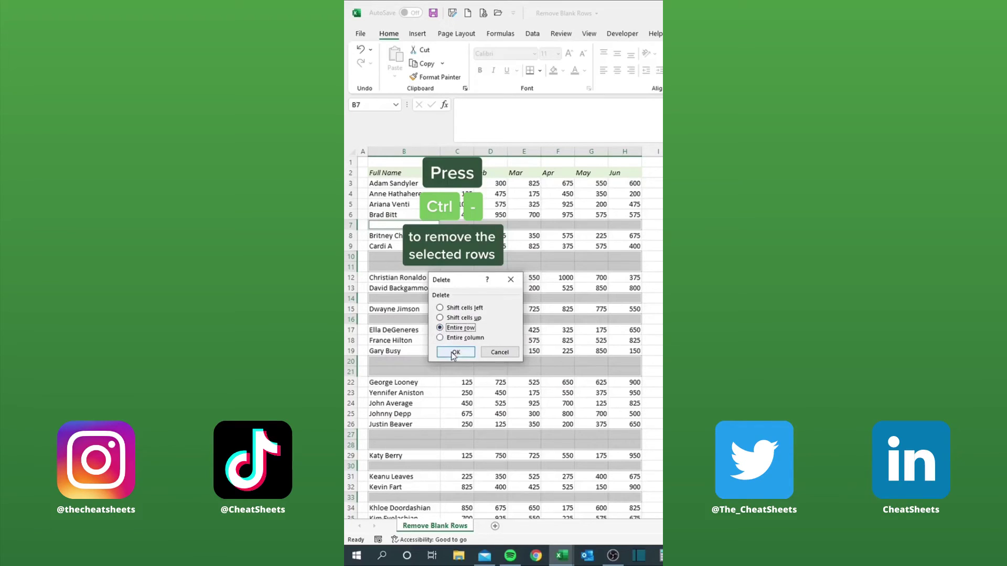
left_click(451, 353)
left_click(451, 350)
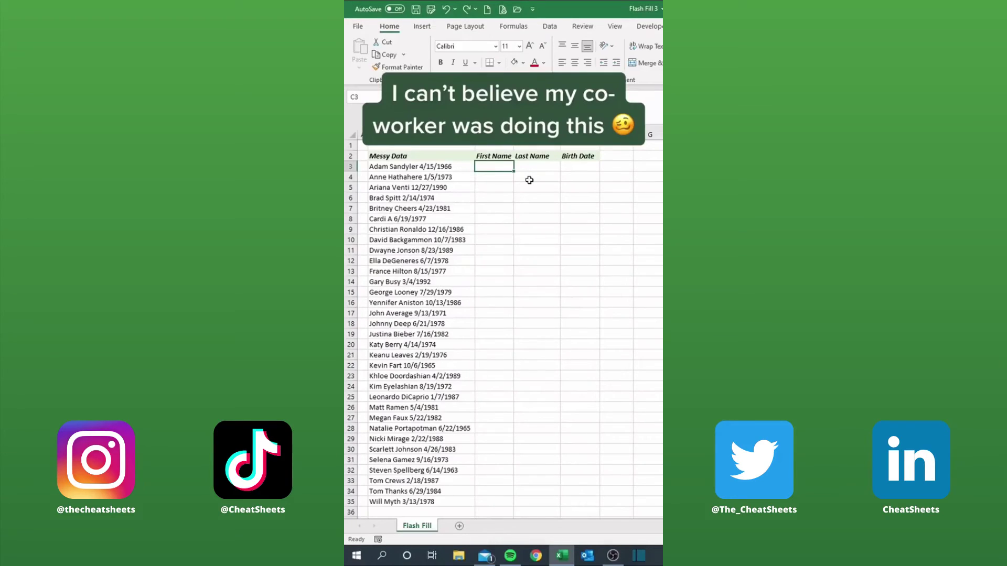
Step: Type several sample first names in the First Name column, then undo the extra entries
type("Adam")
key("Return")
type("Ann")
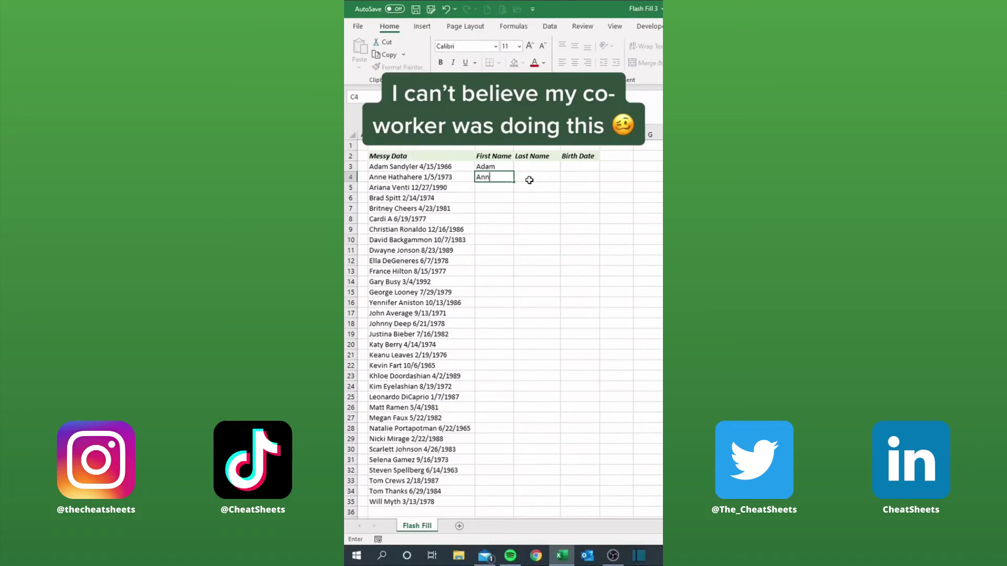
type("e")
key("Return")
type("Arian")
key("Return")
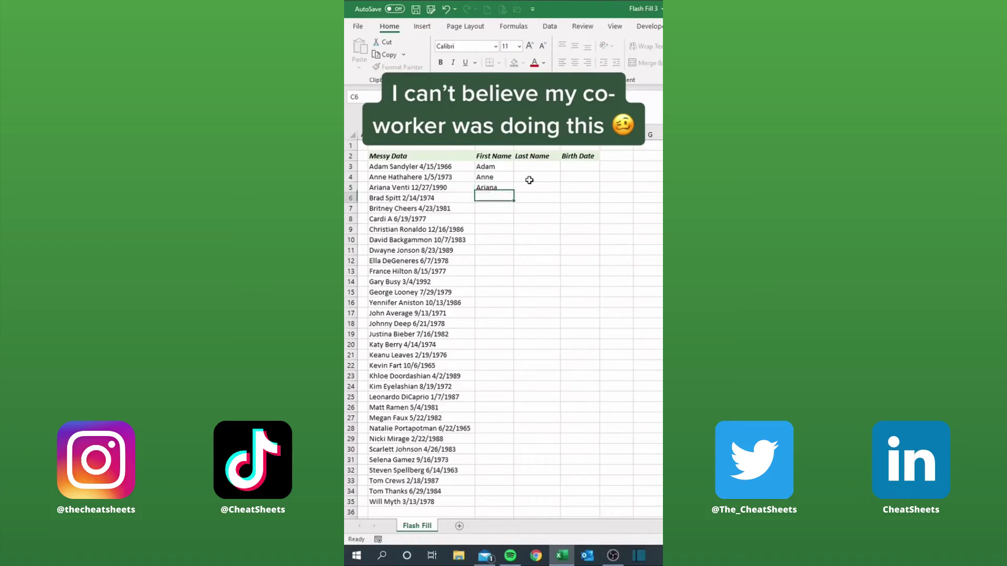
type("Brad")
key("Return")
key("ctrl+z")
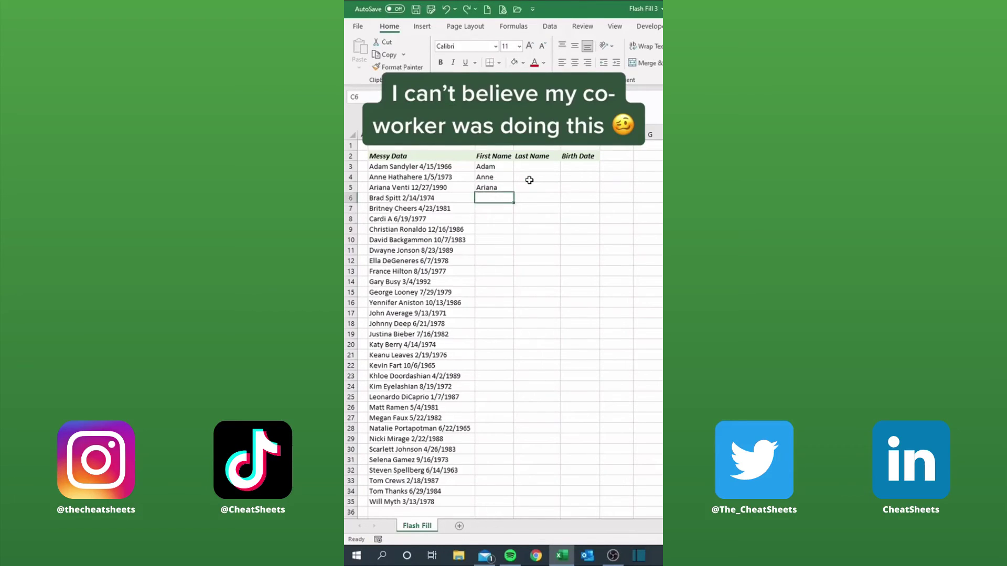
key("ctrl+z")
key("ctrl+z")
key("Up")
key("Tab")
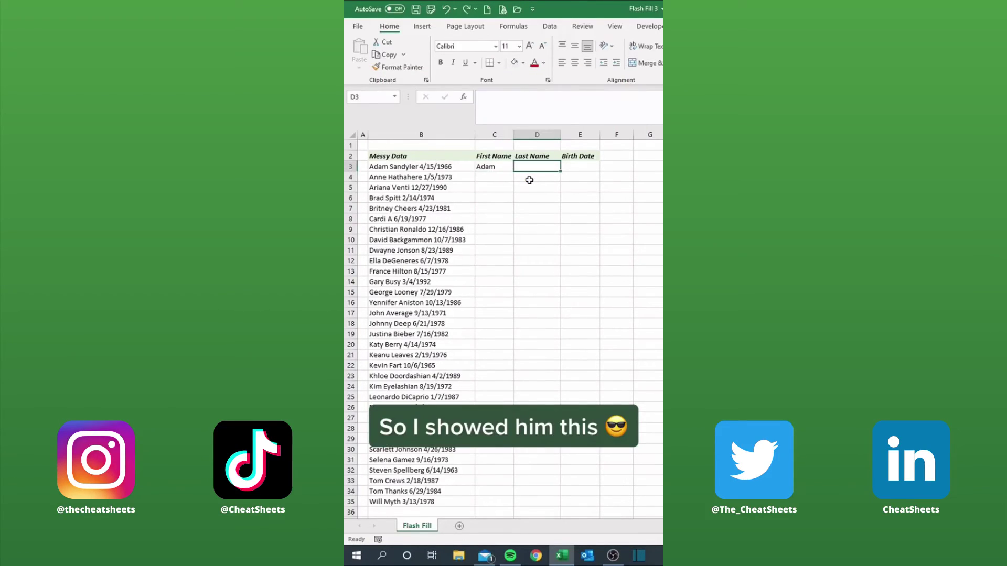
type("Sandyler")
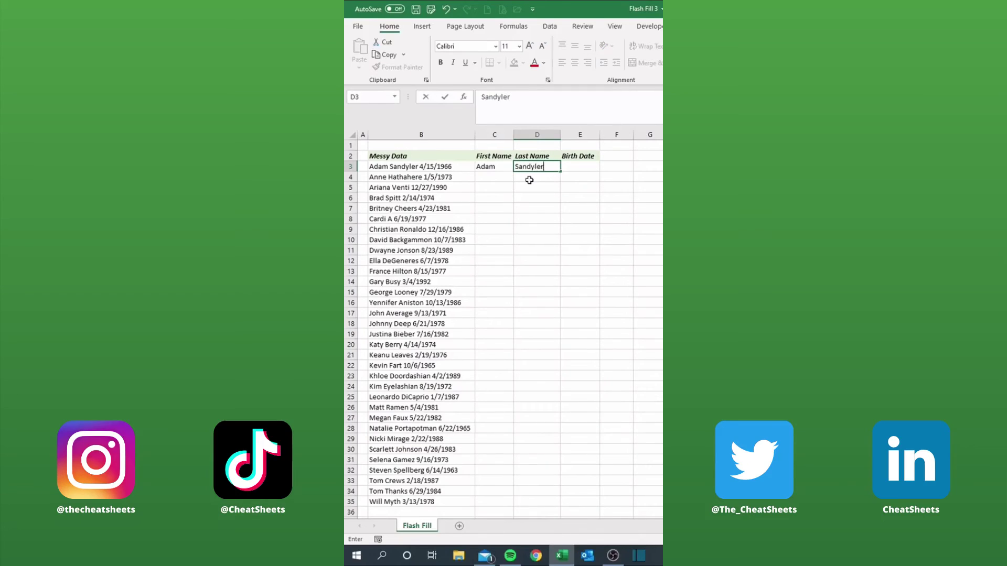
key("Tab")
type("4")
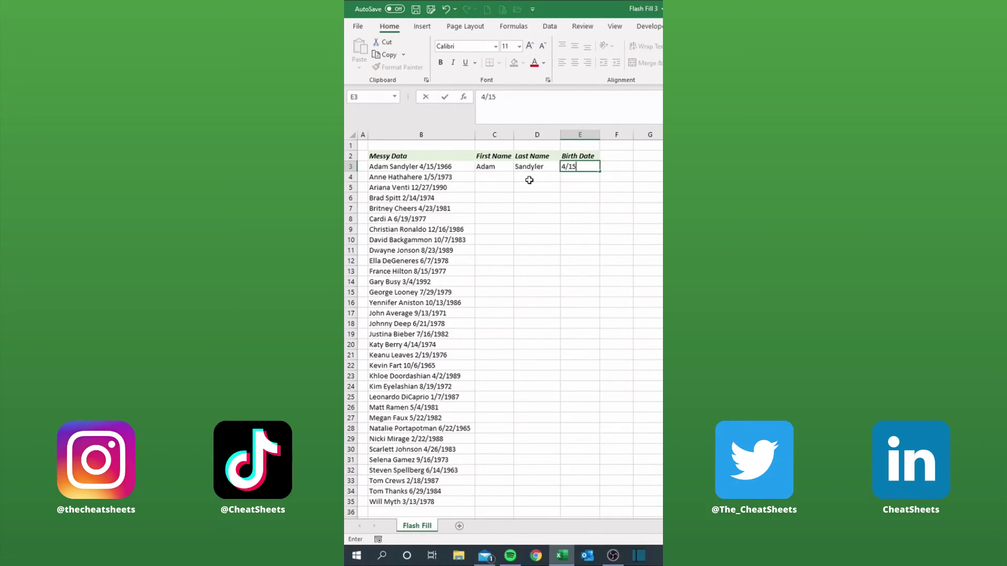
type("966")
key("Return")
Step: Flash Fill the remaining first names, last names and birth dates with Ctrl+E
key("Left")
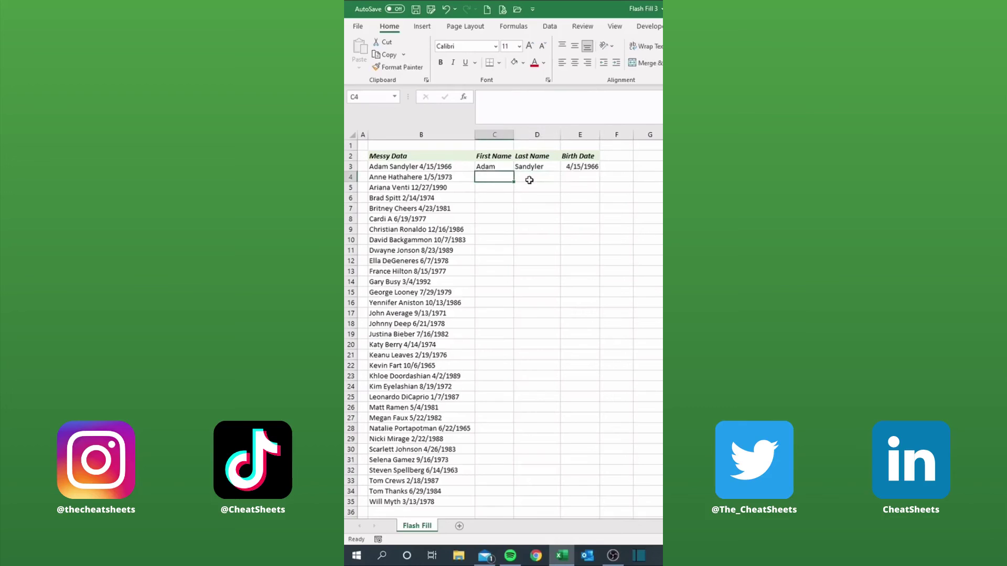
key("ctrl+e")
left_click(529, 180)
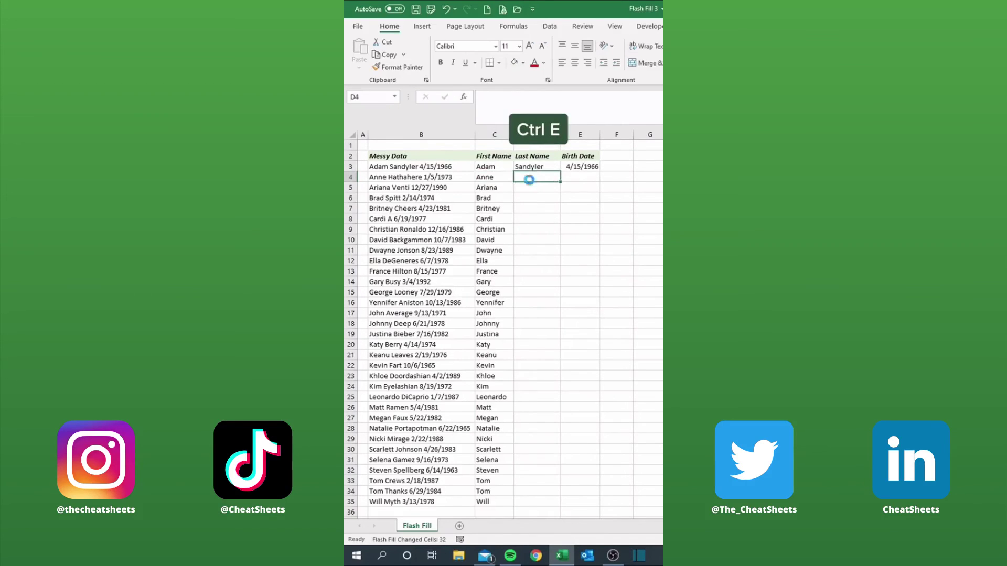
key("ctrl+e")
key("Right")
key("ctrl+e")
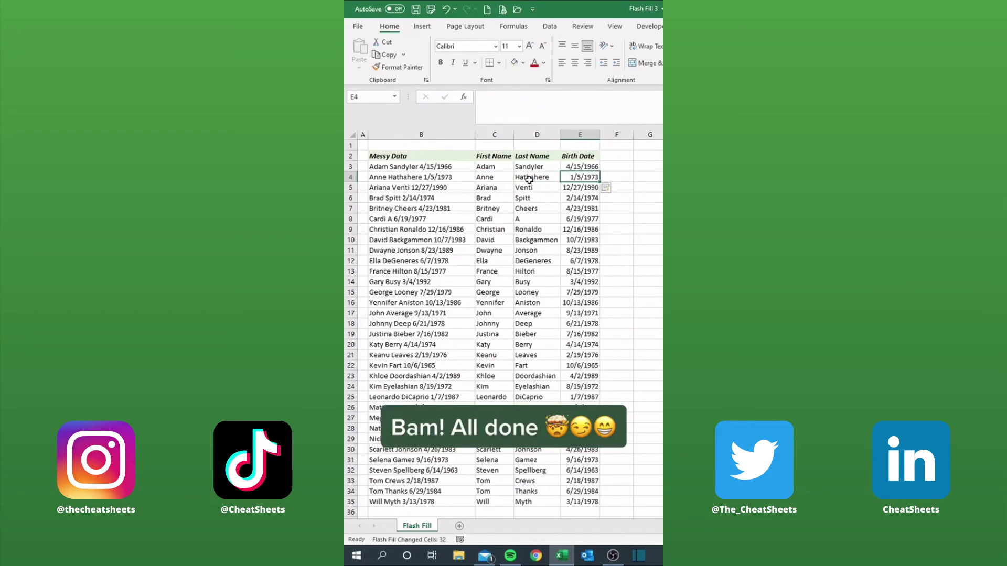